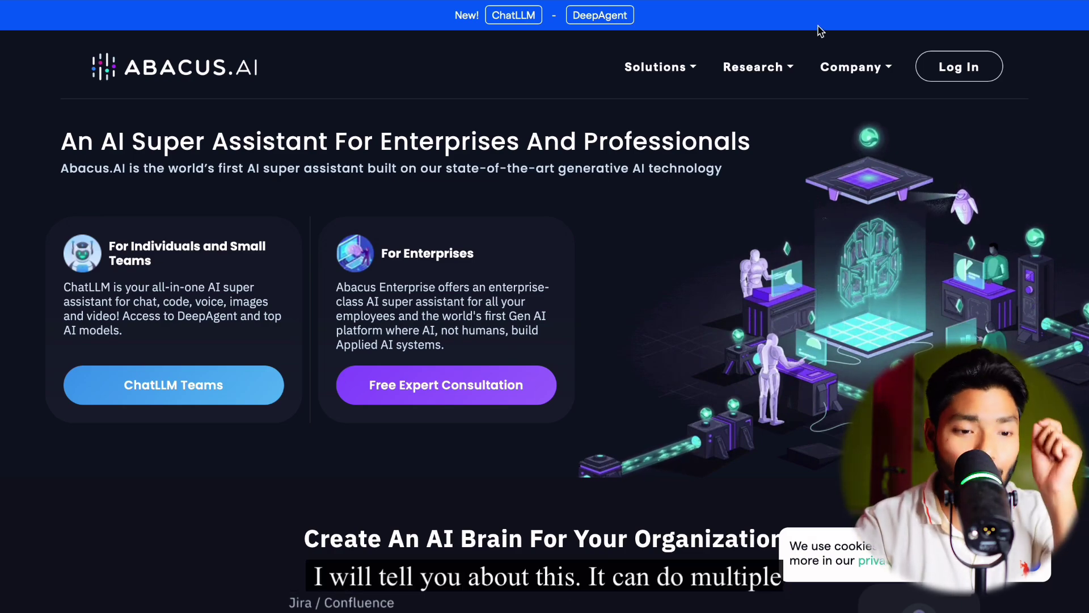
Look over the Abacus.AI homepage, including its platform capabilities, products and the ChatLLM and Enterprise solutions
scroll(763, 167, down, 7)
scroll(765, 166, down, 3)
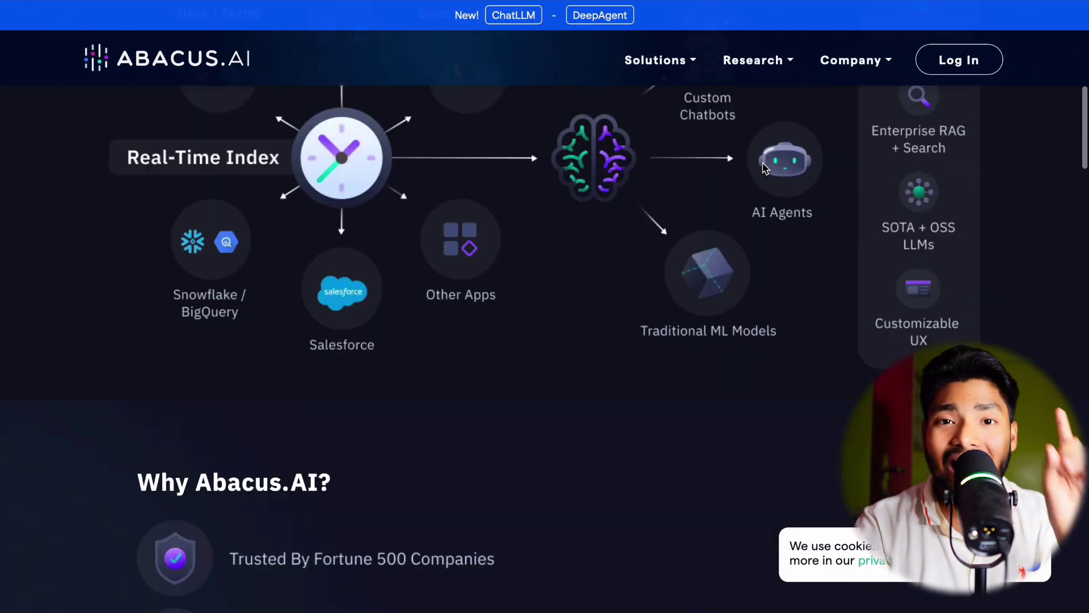
scroll(763, 162, down, 4)
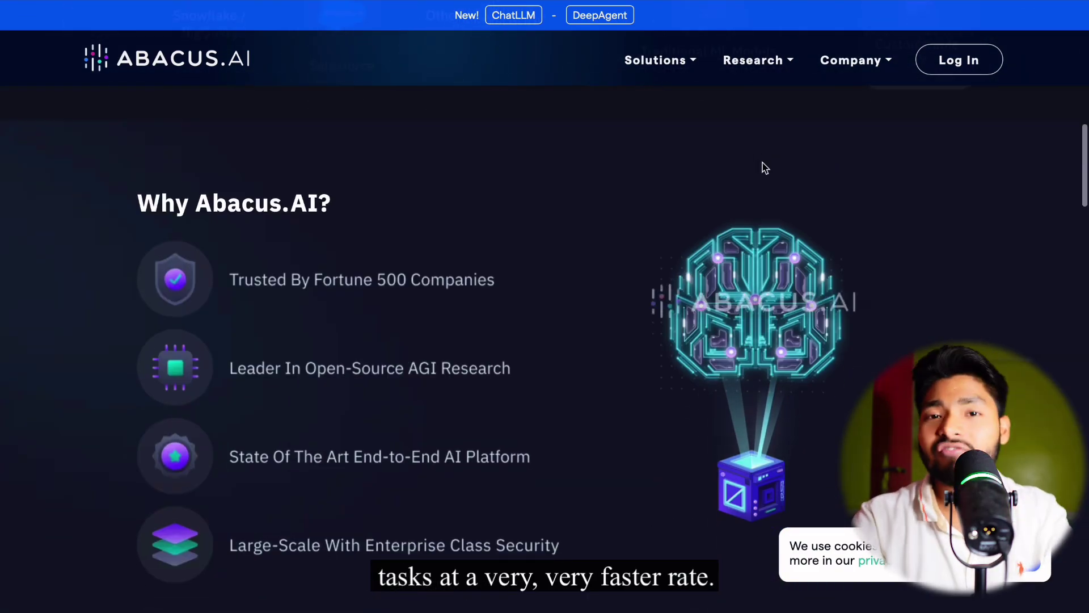
scroll(763, 166, down, 3)
scroll(763, 166, down, 6)
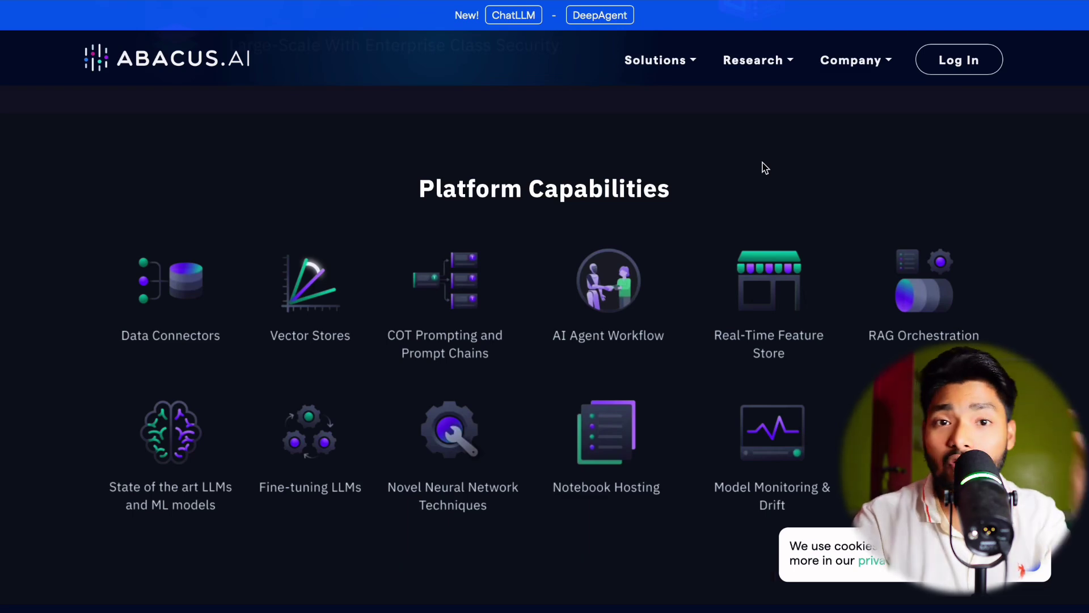
scroll(765, 167, down, 4)
scroll(765, 167, down, 7)
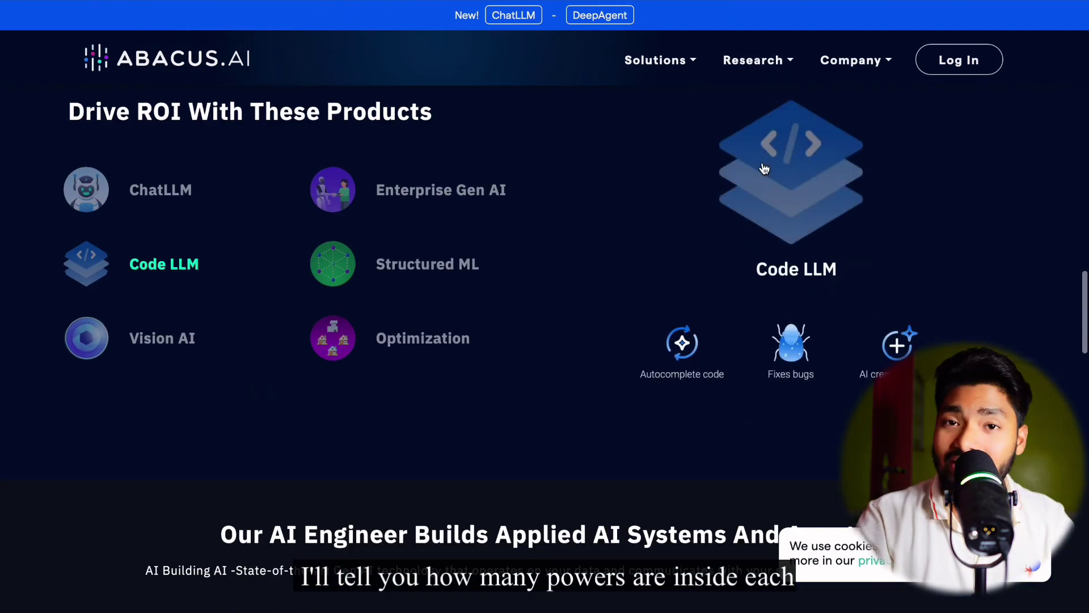
mouse_move(644, 71)
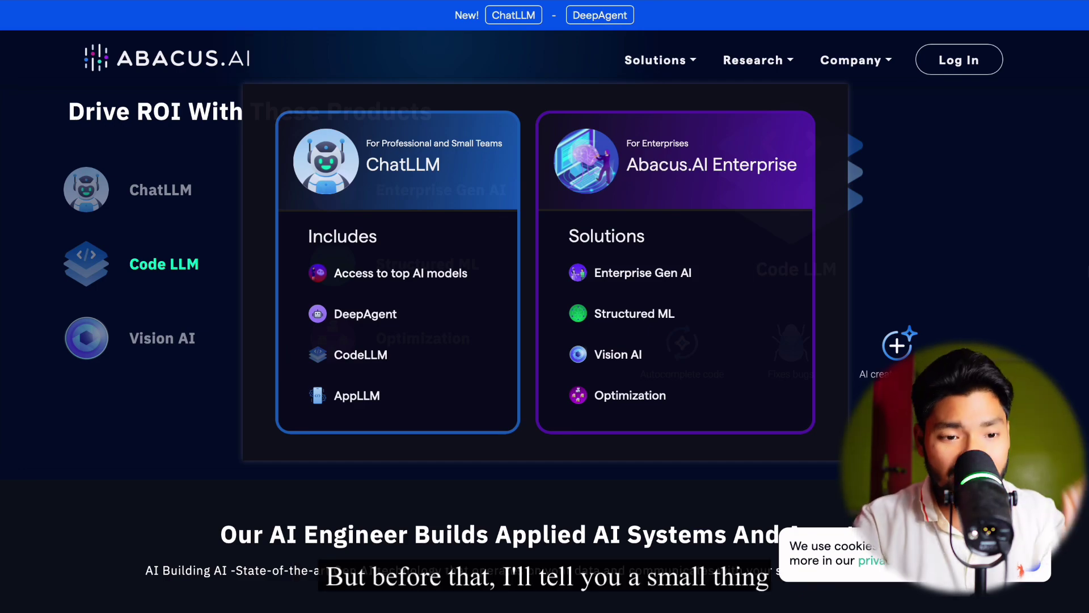
scroll(544, 306, up, 10)
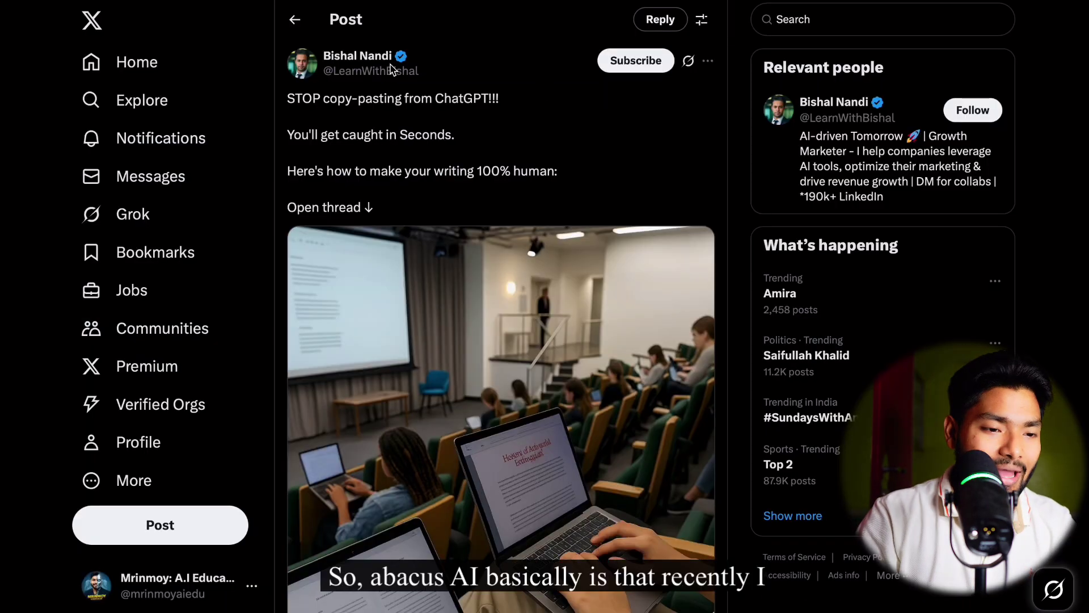
Read the X thread on humanizing AI writing, from the opening post to the reply about ChatLLM Teams
scroll(610, 219, down, 2)
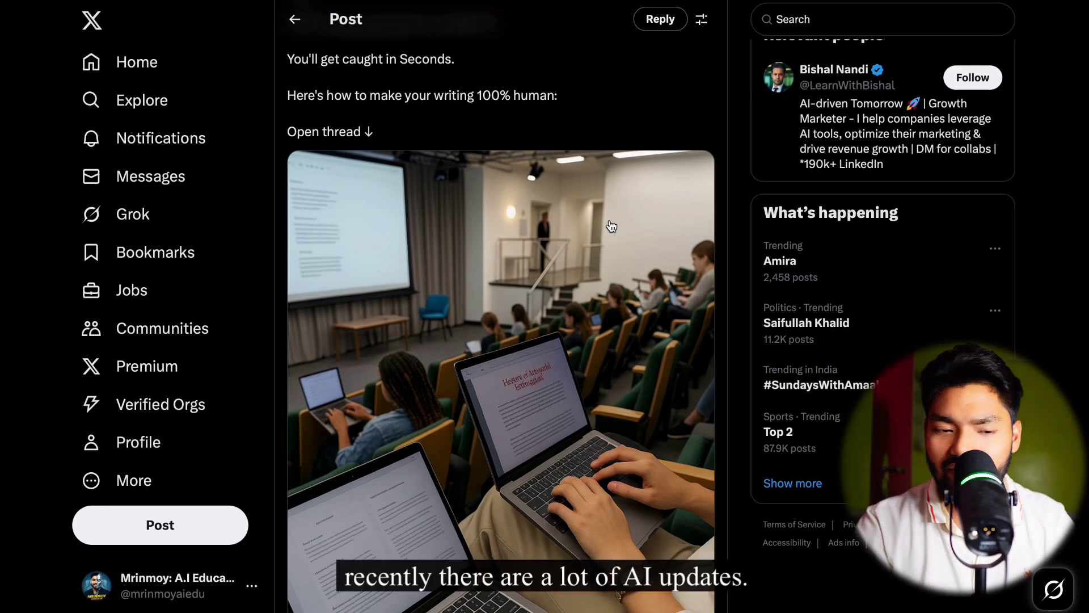
scroll(611, 225, down, 10)
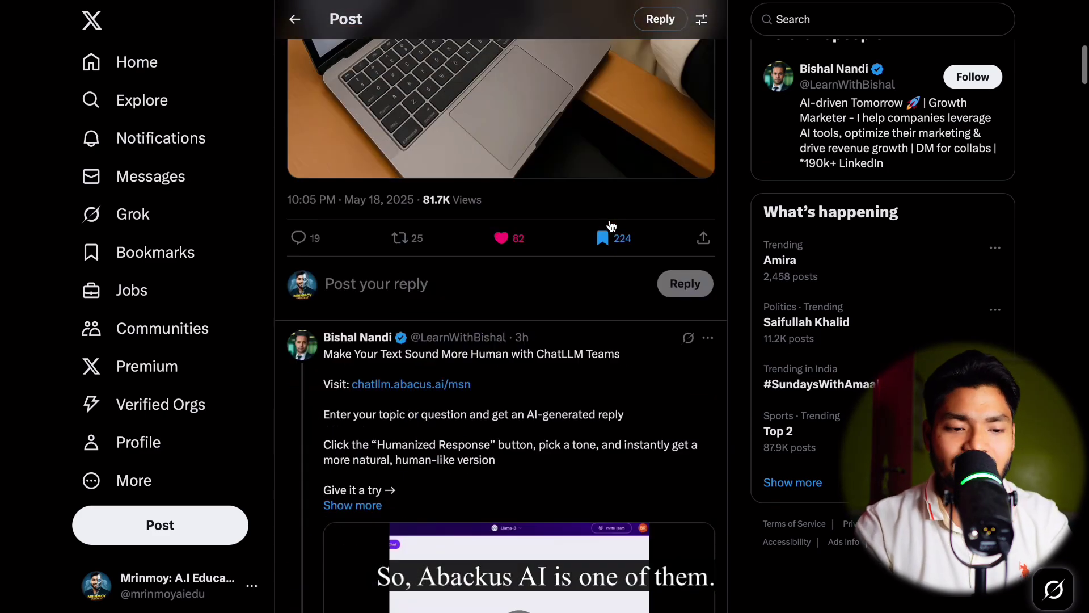
scroll(530, 287, down, 2)
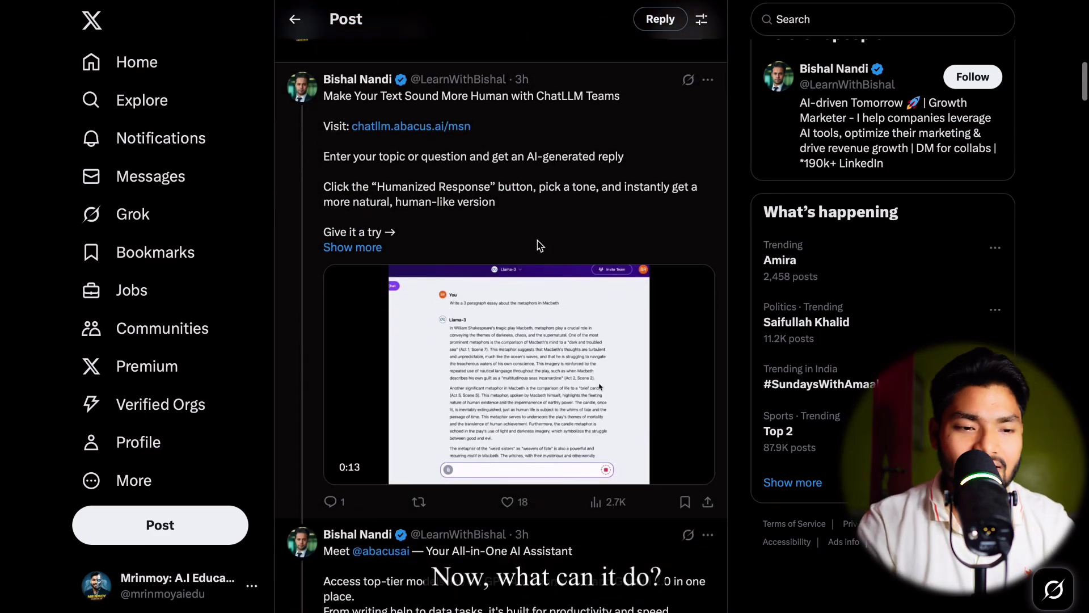
scroll(481, 71, up, 5)
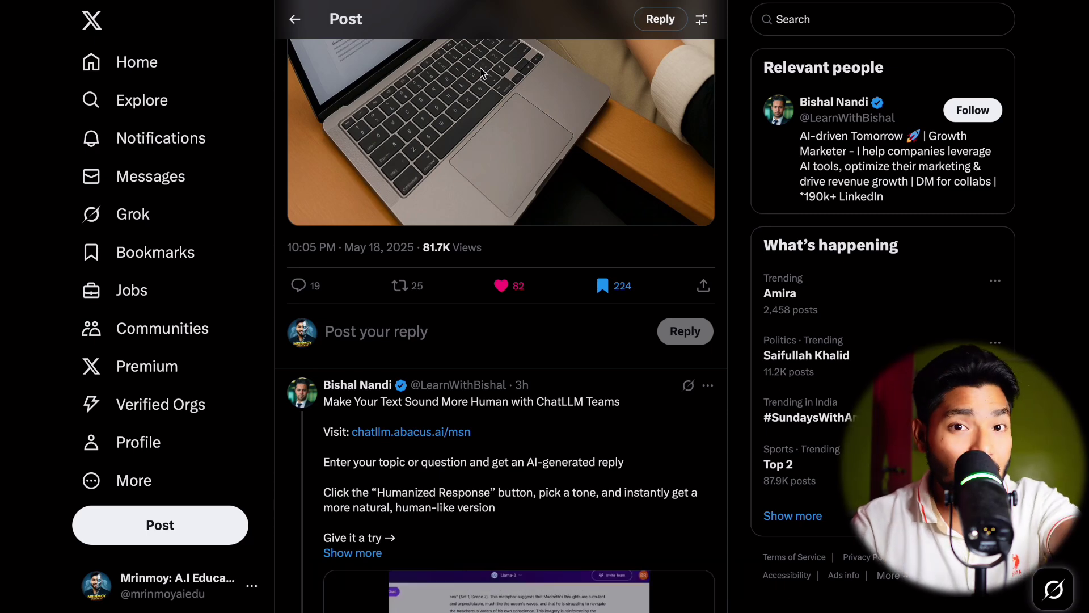
key(F2)
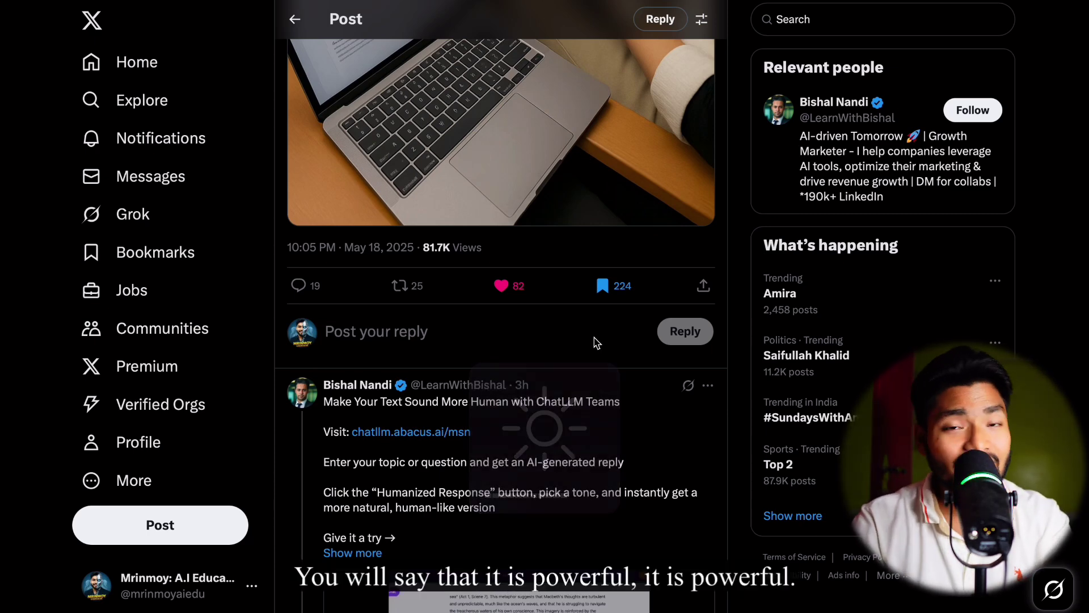
scroll(595, 342, down, 7)
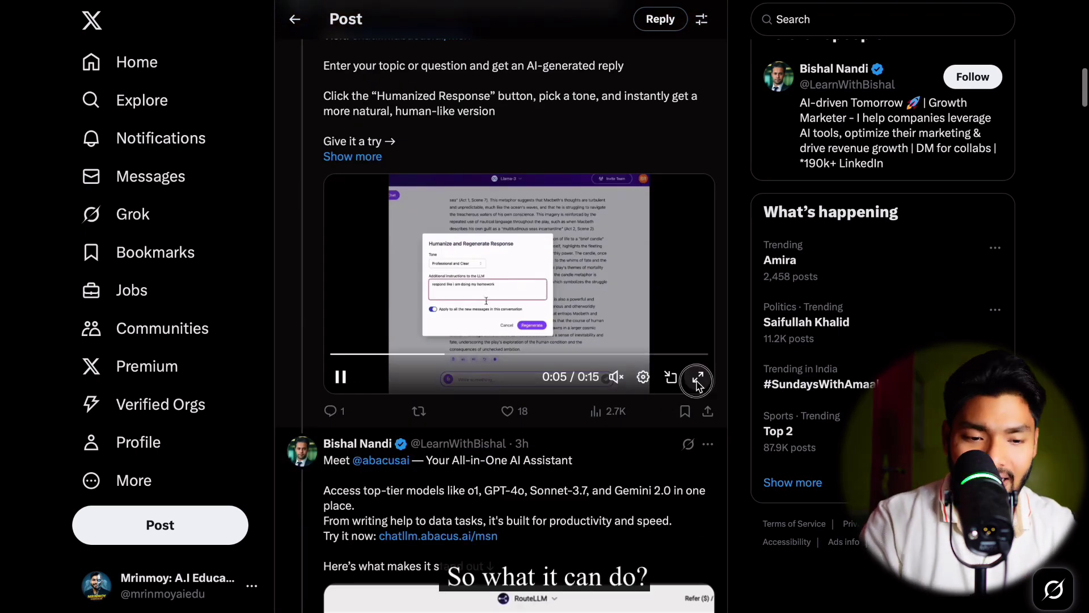
Watch the ChatLLM Teams demo video in full screen with the sound muted, return to the thread and pause the video
click(699, 376)
key(F2)
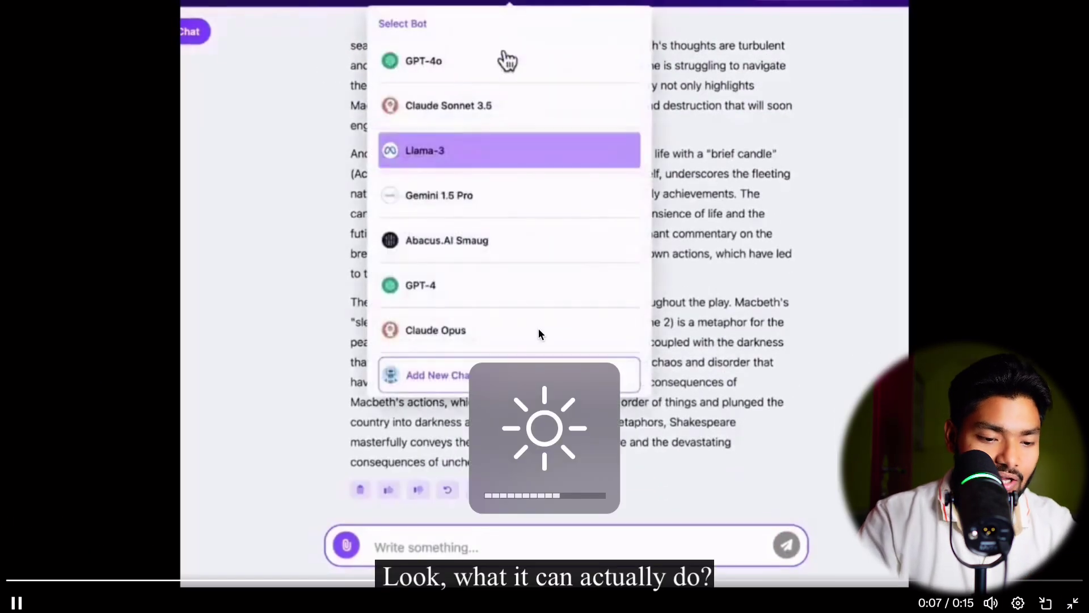
key(F10)
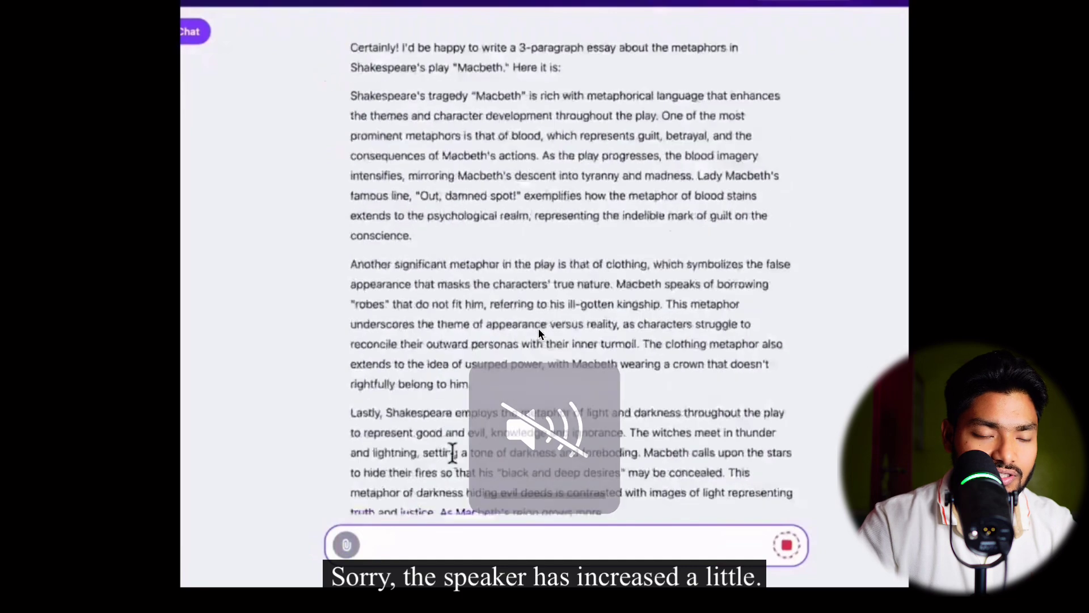
key(F2)
key(Escape)
click(434, 292)
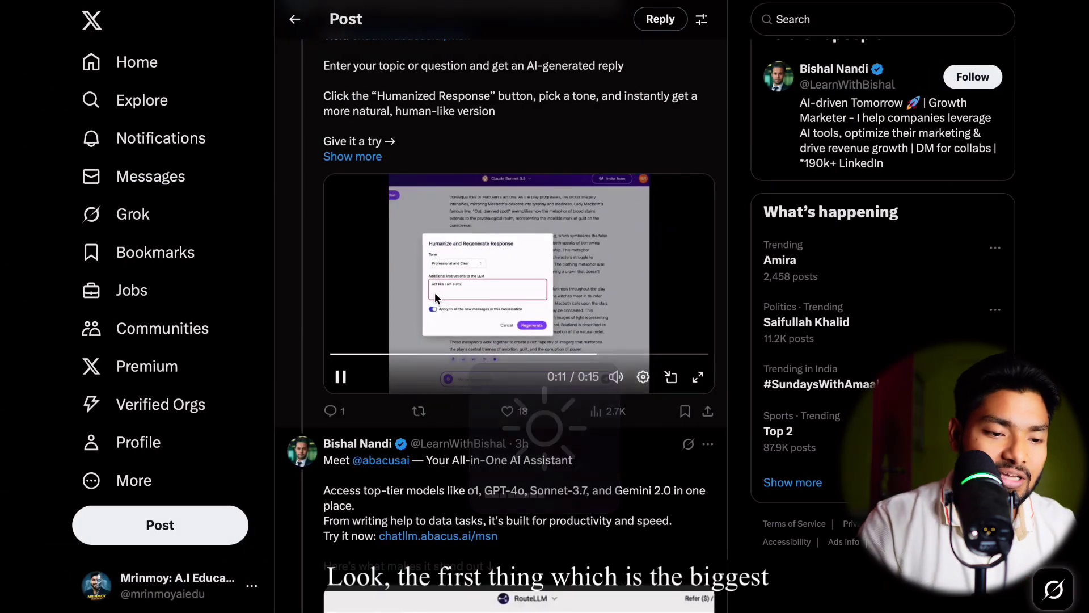
Reopen the paused ChatLLM Teams demo video in full screen and rewind it to the beginning
scroll(485, 202, up, 2)
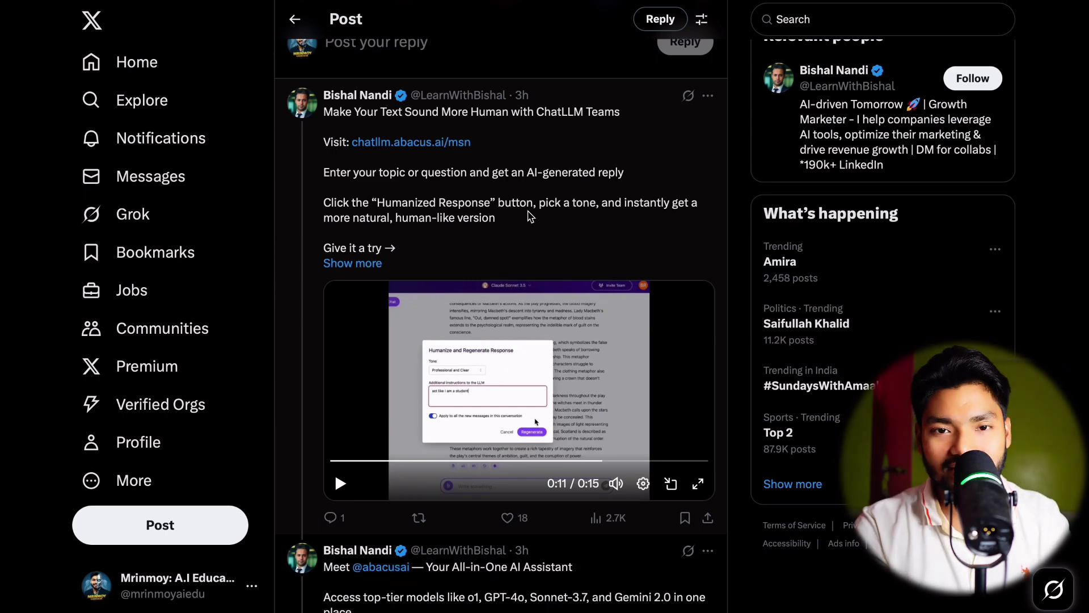
click(698, 484)
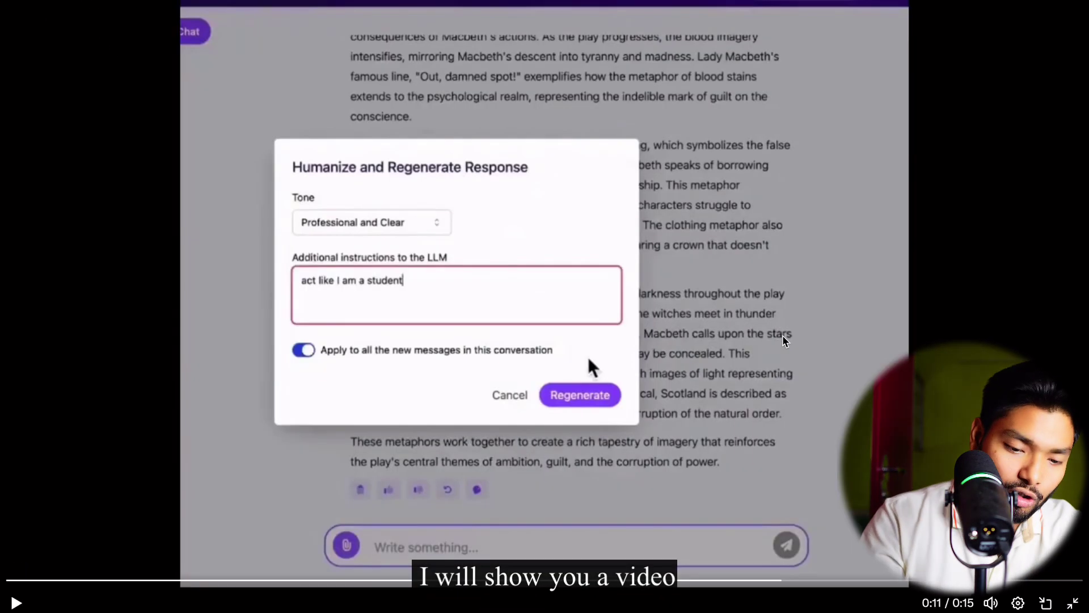
key(XF86AudioMute)
key(XF86AudioMute)
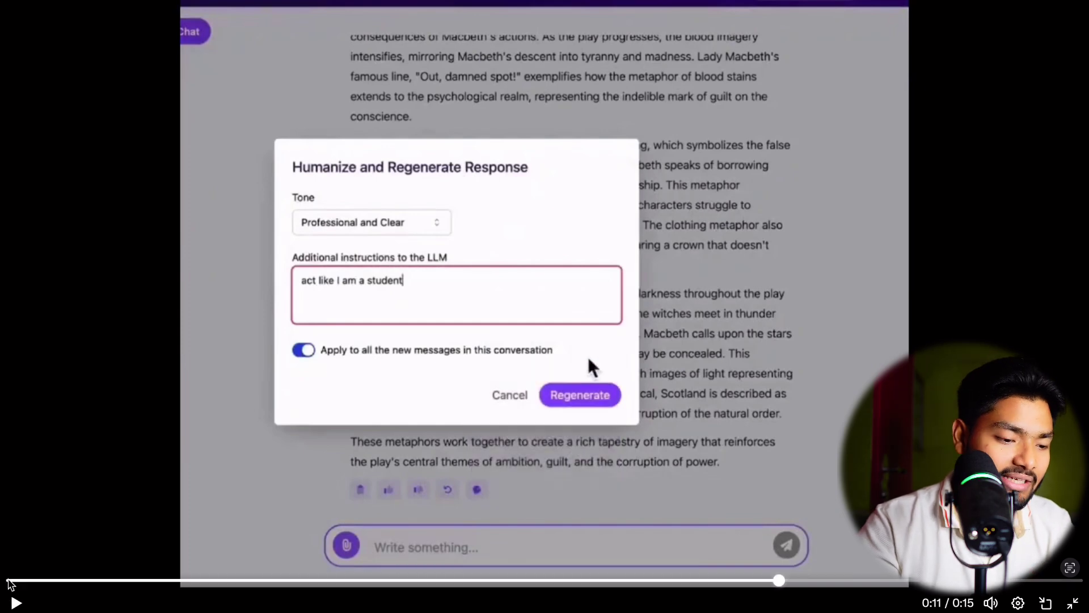
click(8, 580)
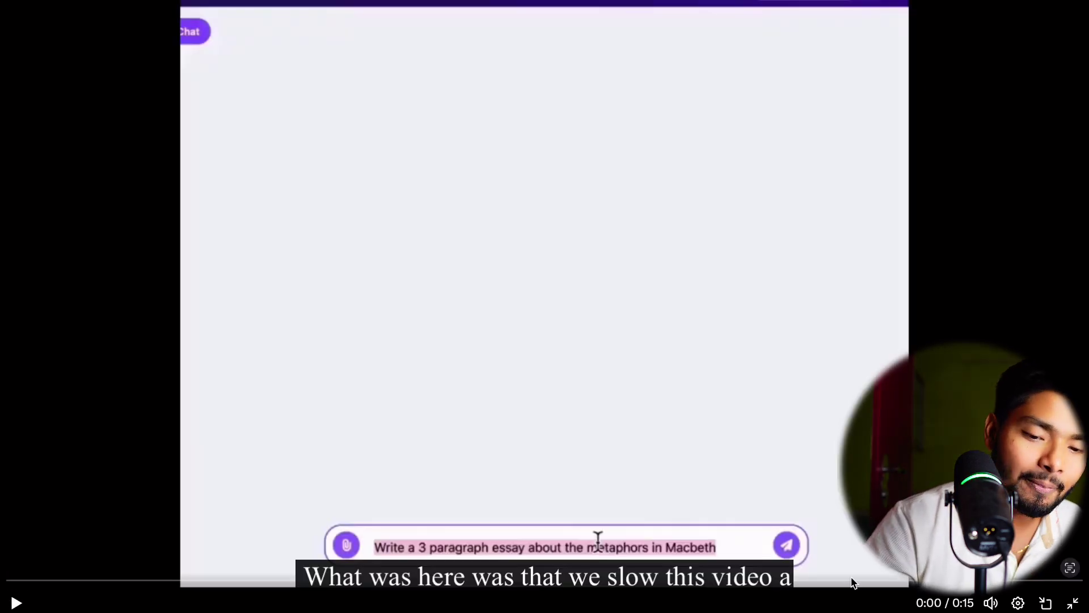
Slow down the demo video's playback and replay it from the beginning, pausing as Llama-3 starts answering the Macbeth essay prompt
click(1018, 602)
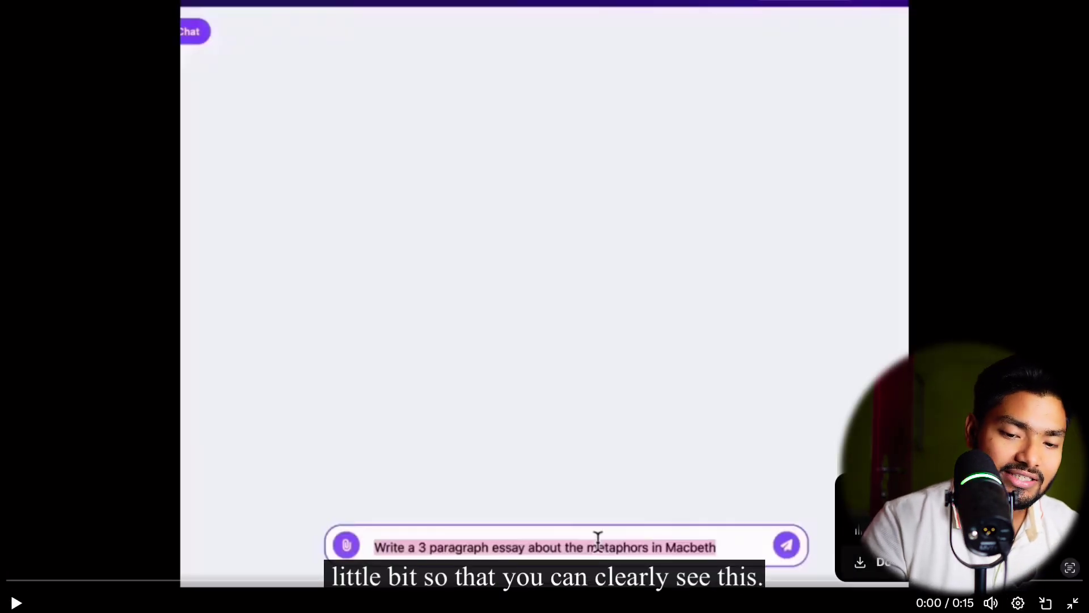
click(930, 497)
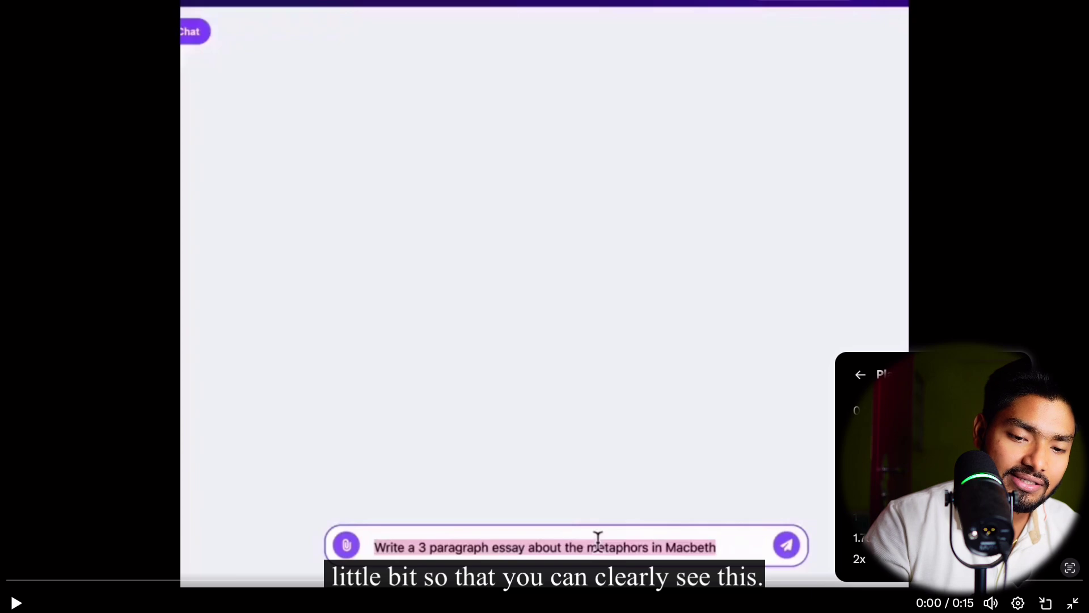
click(931, 431)
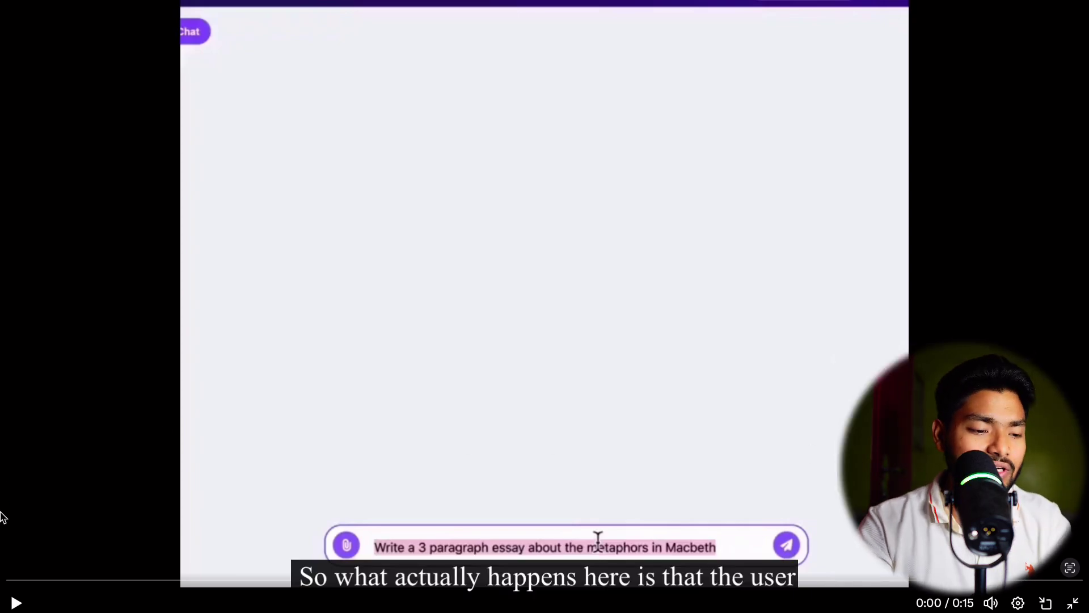
click(16, 603)
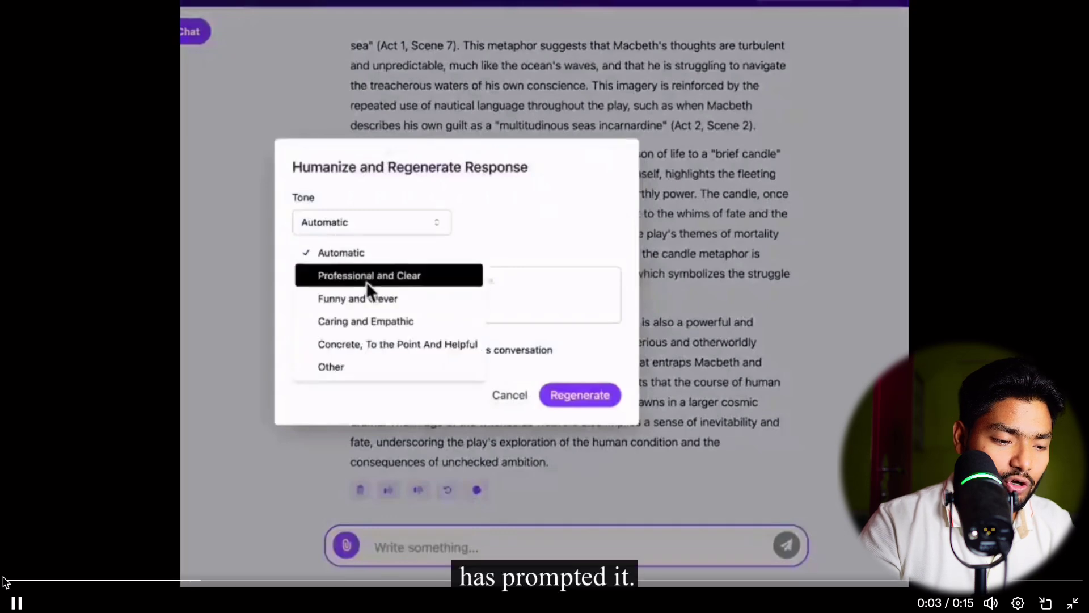
click(11, 580)
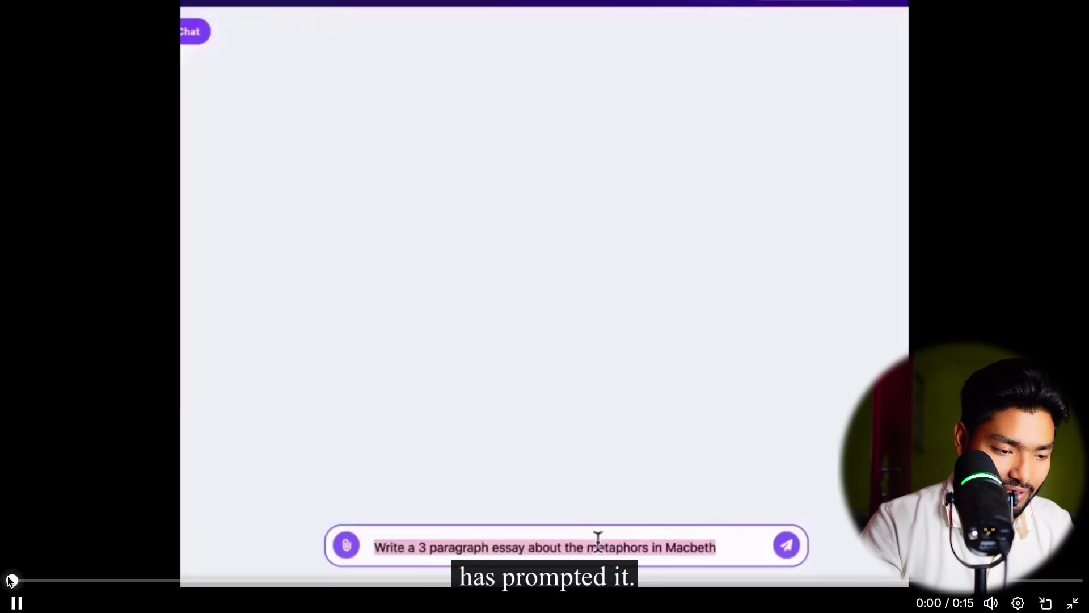
click(16, 603)
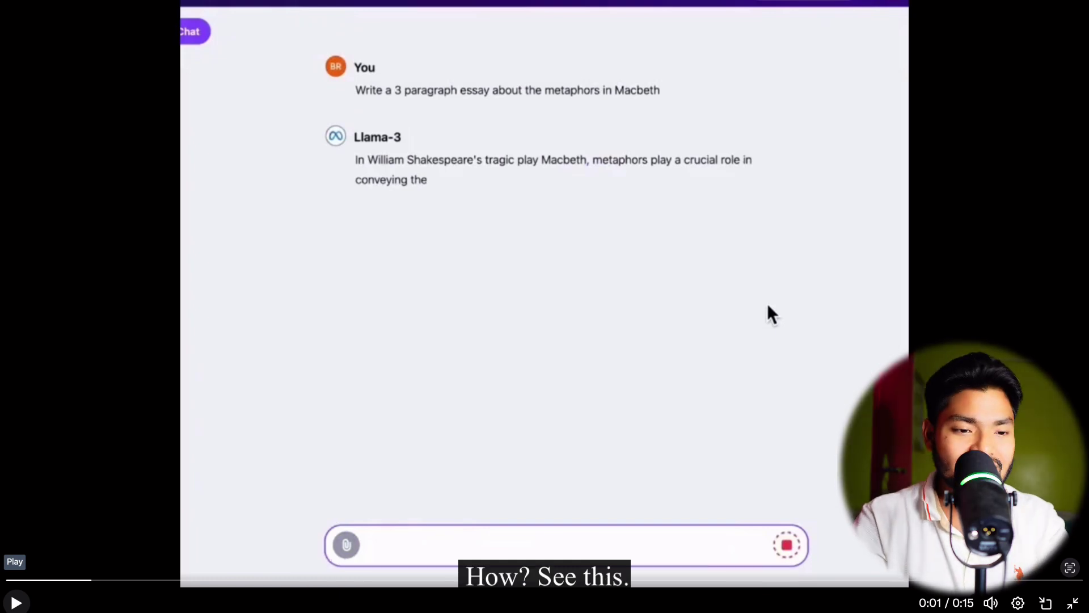
Reduce the video's playback speed and play it up to the Tone options of Humanize and Regenerate Response, pausing there
click(1015, 599)
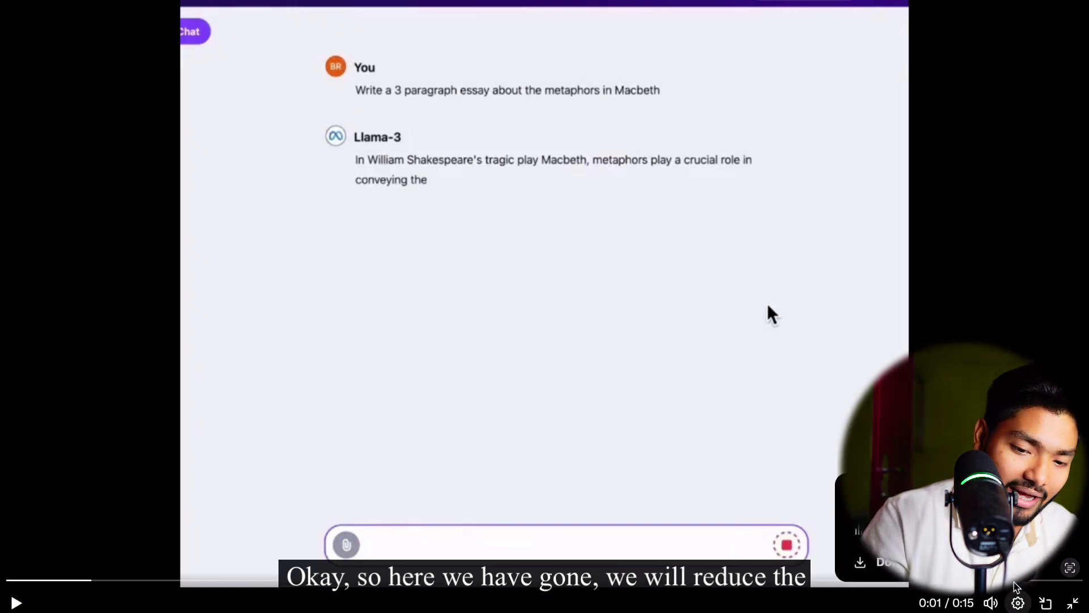
click(956, 539)
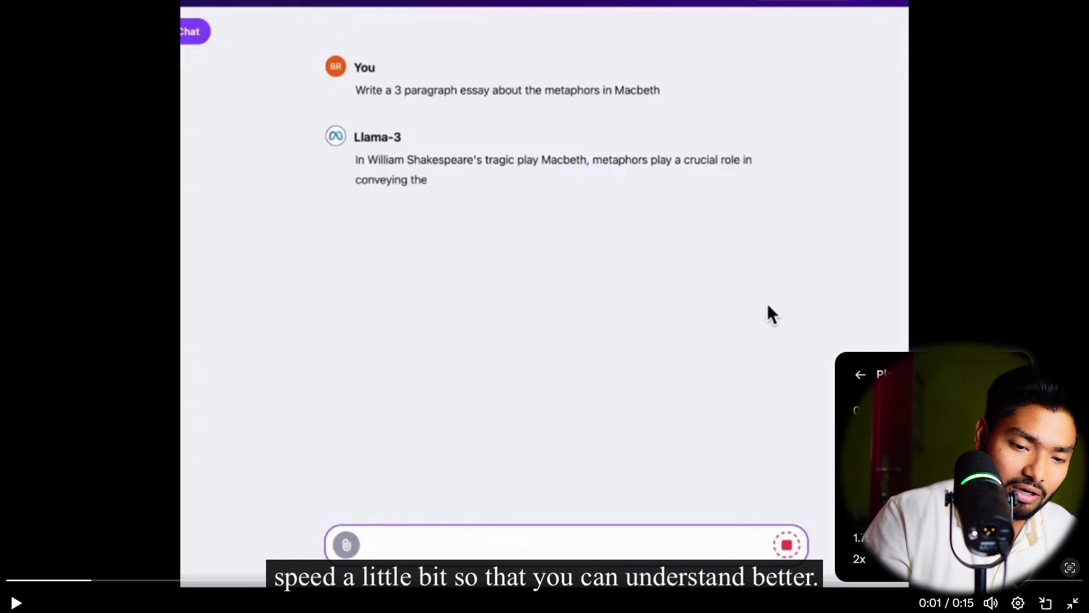
click(930, 436)
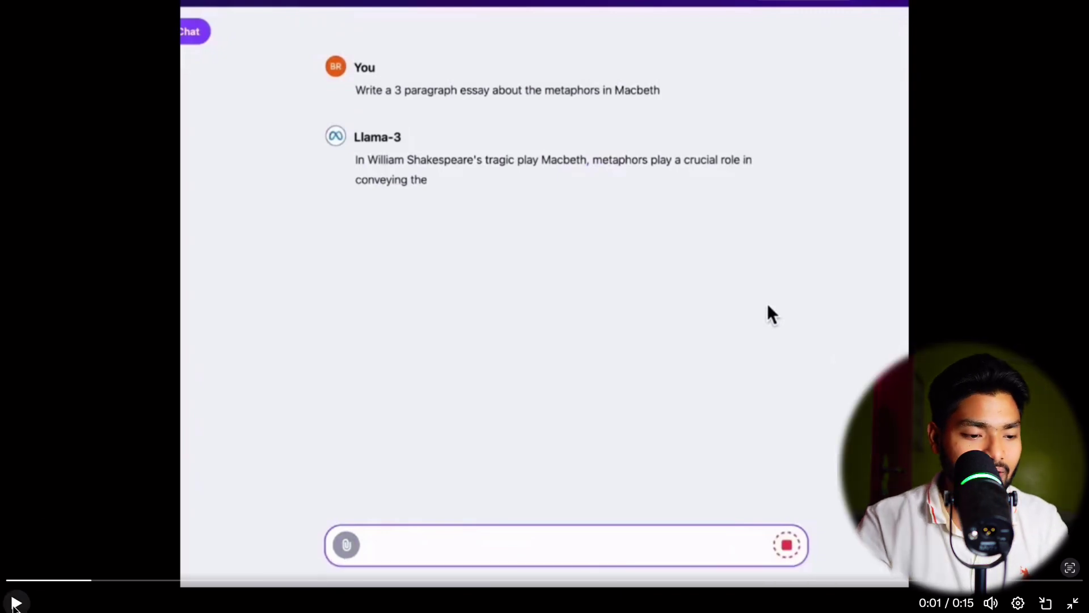
click(16, 603)
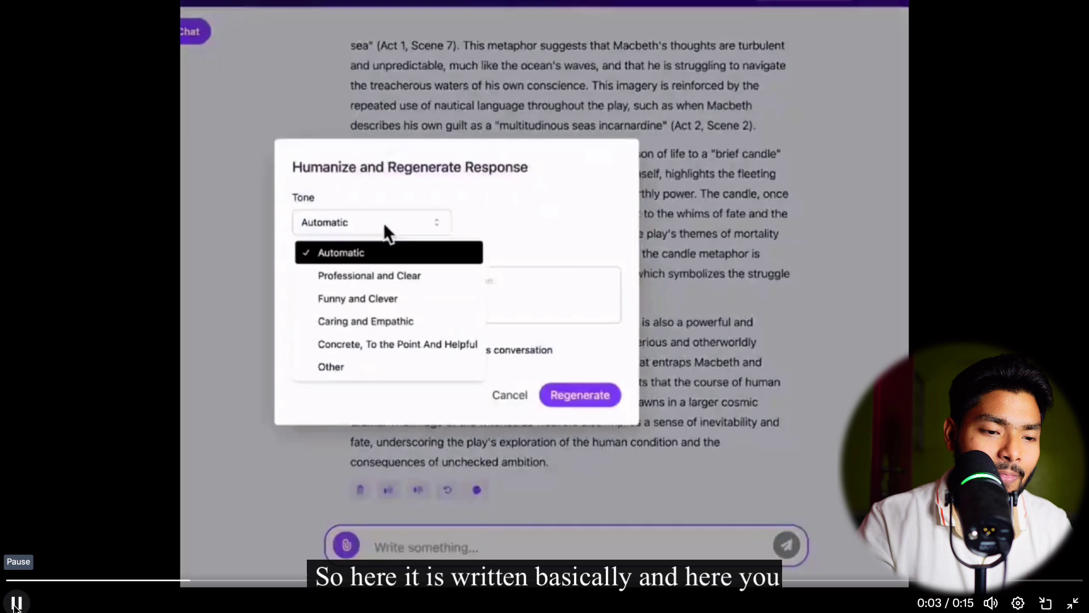
click(16, 602)
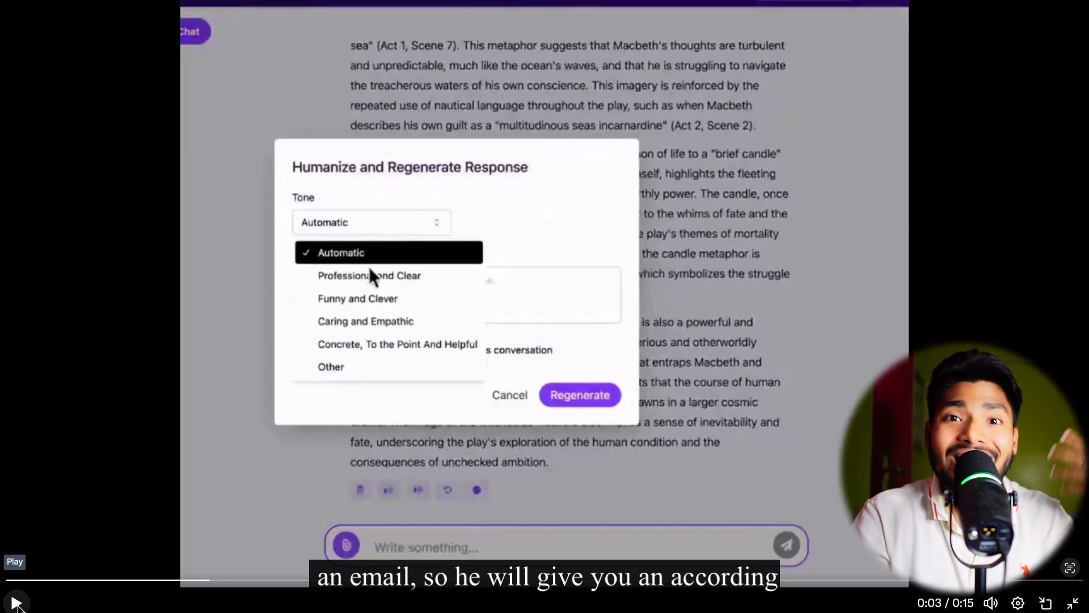
Review the video's additional LLM instructions about doing homework, and continue past the regenerated essay, pausing at the Select Bot list
click(16, 603)
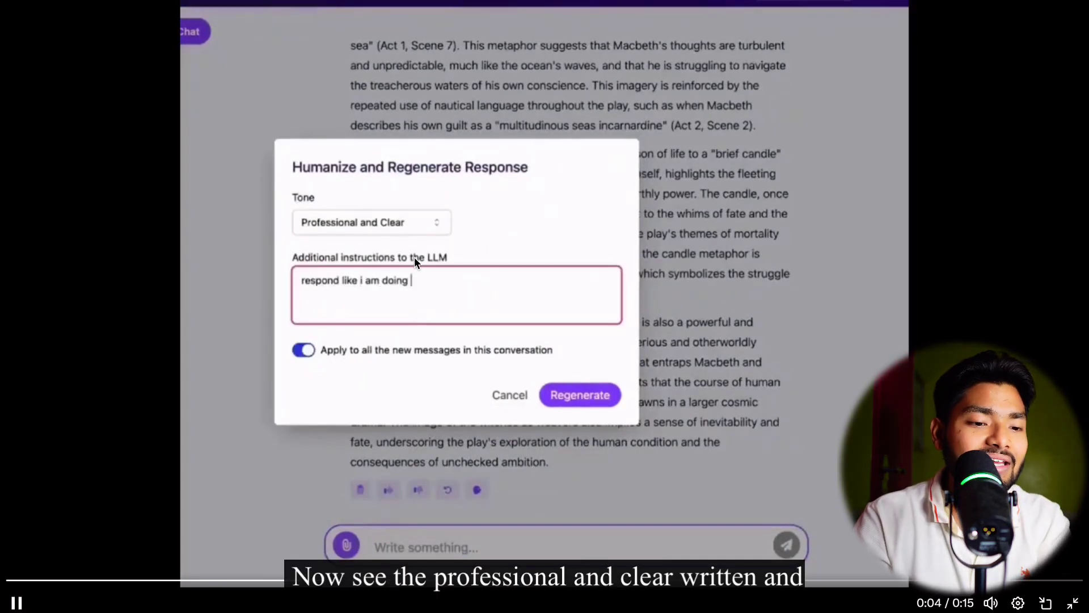
key(space)
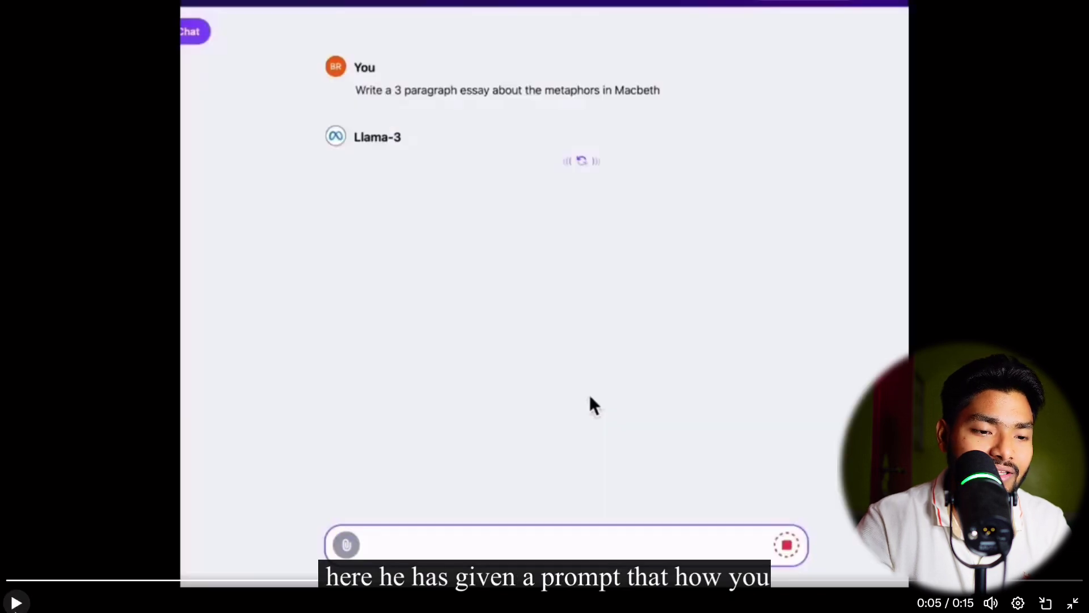
click(375, 582)
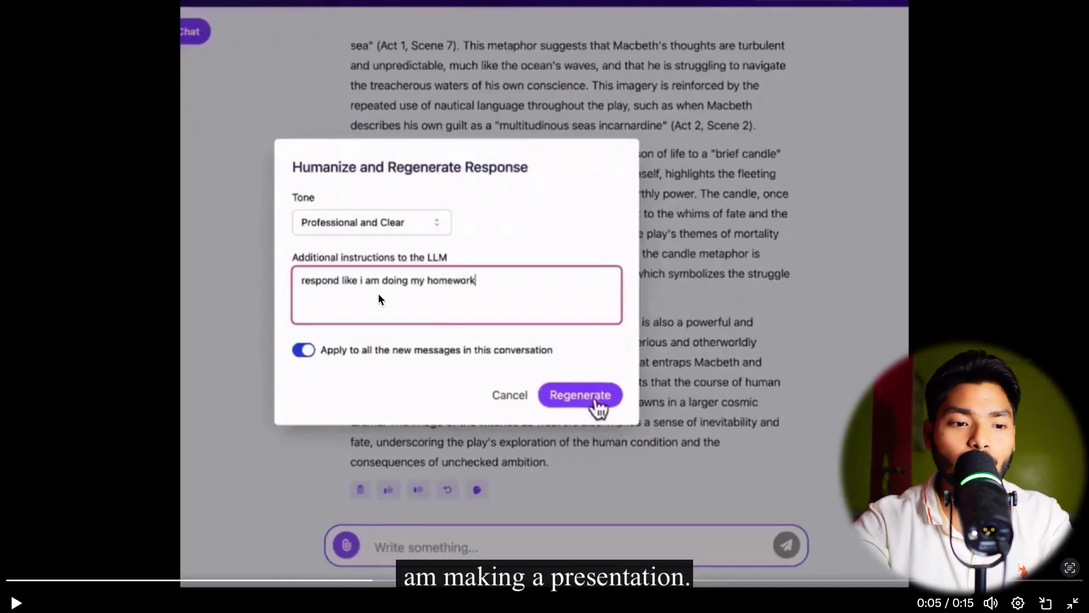
click(16, 602)
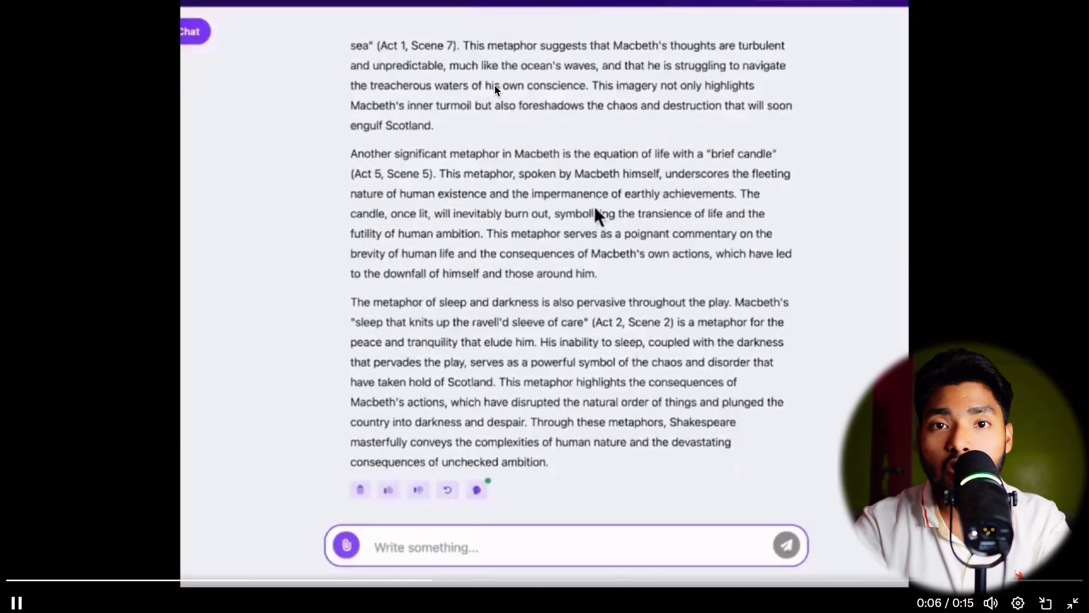
click(494, 84)
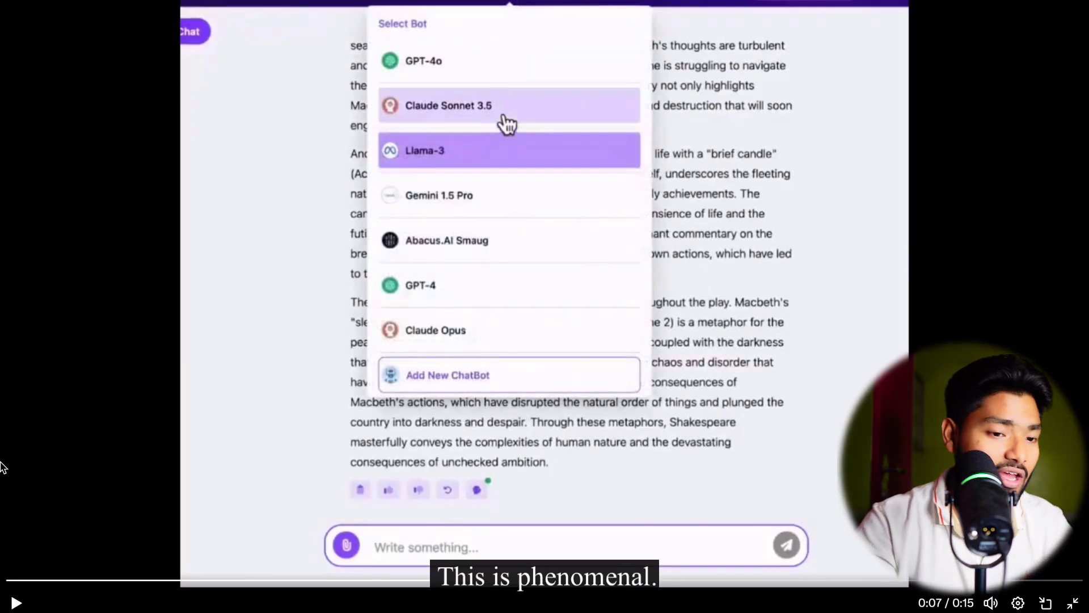
Continue the demo video through Claude Sonnet 3.5's Macbeth essay, pausing and rewinding to replay the generation up to the end
click(16, 603)
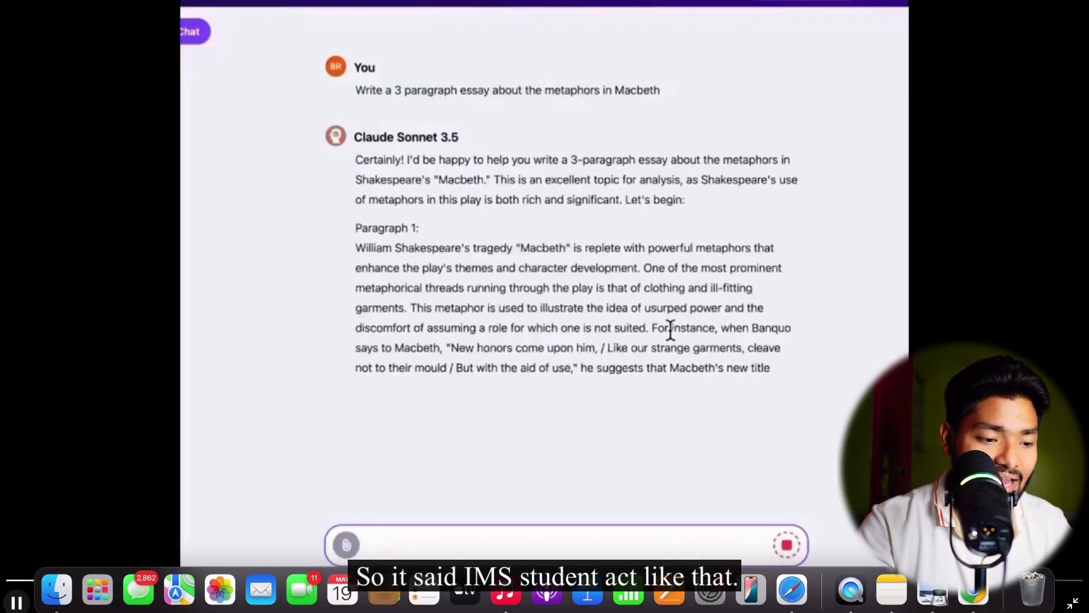
click(16, 602)
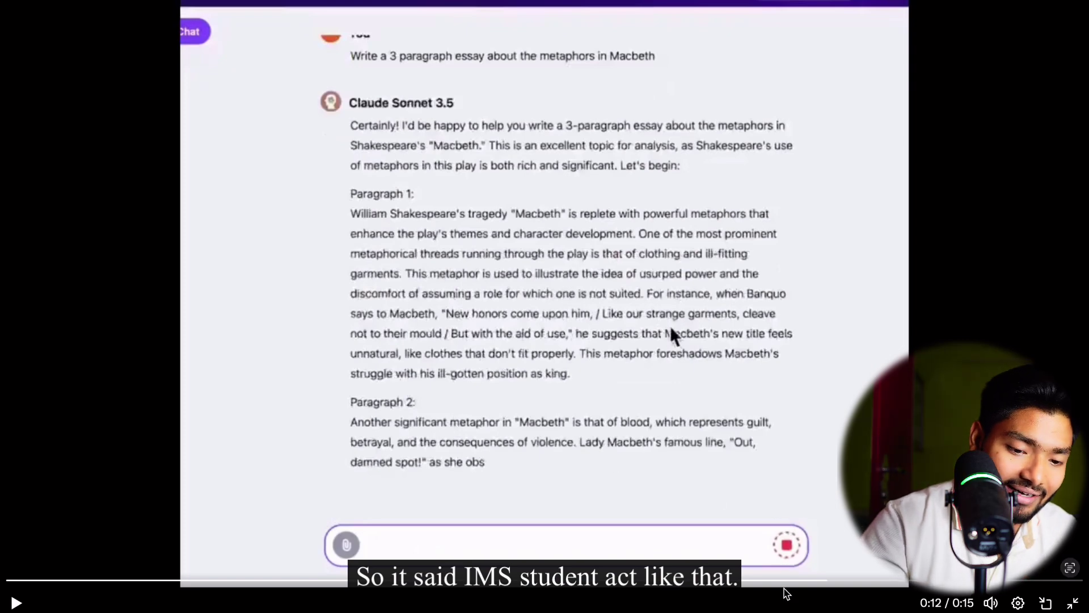
click(788, 580)
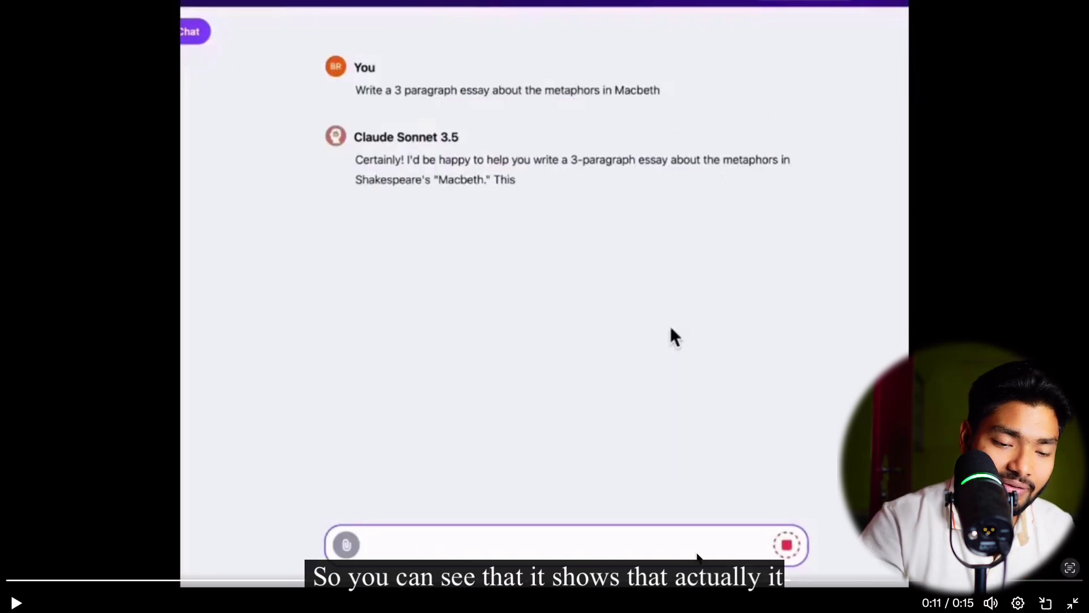
click(698, 559)
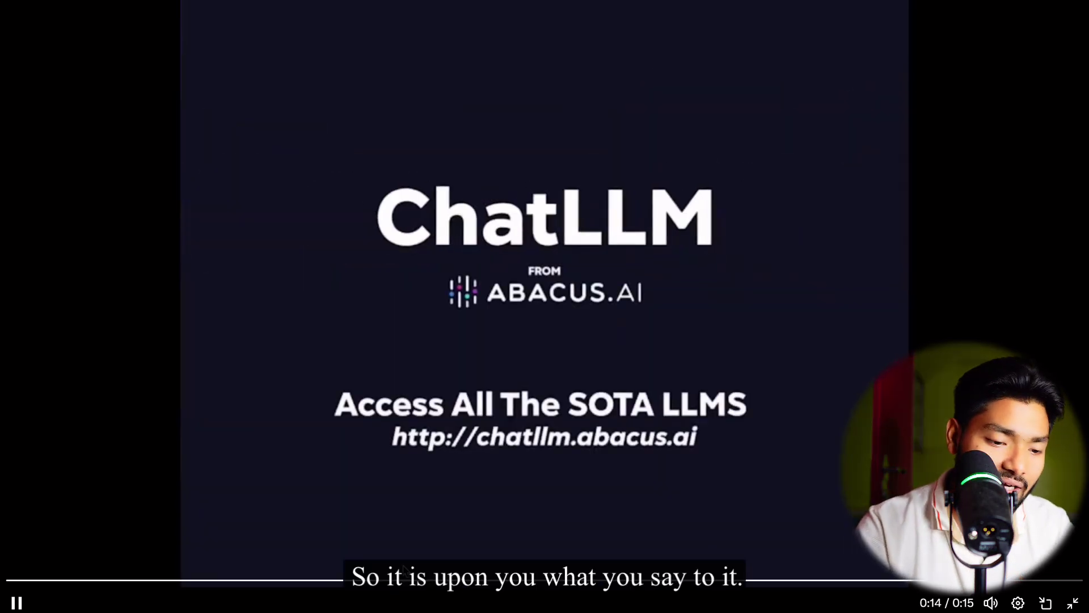
Rewind the demo video to the Select Bot list, pause it, and return to the humanized text post in the X thread
click(403, 578)
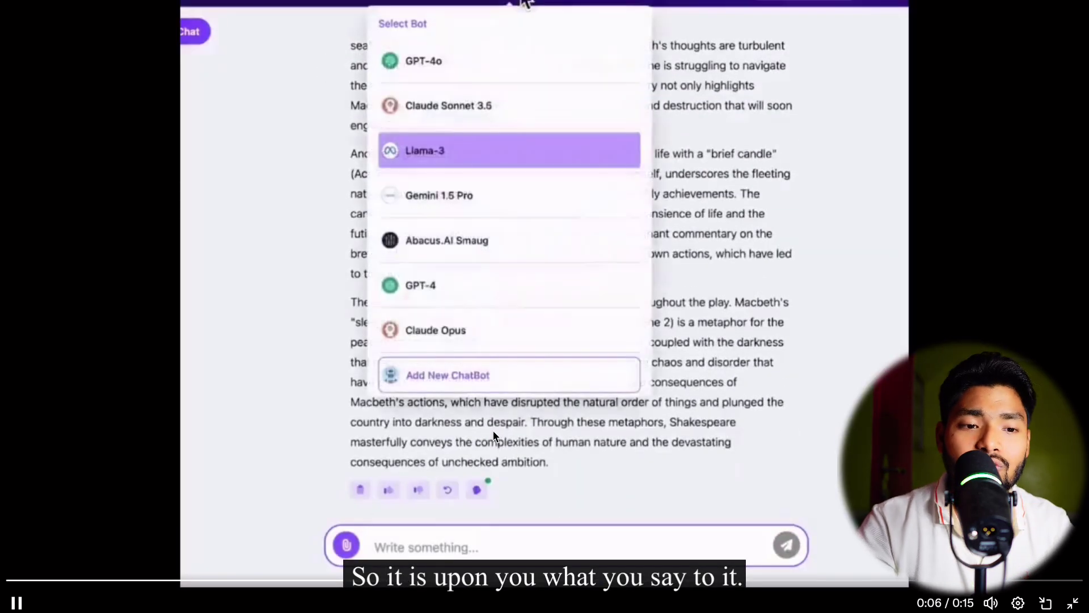
click(493, 437)
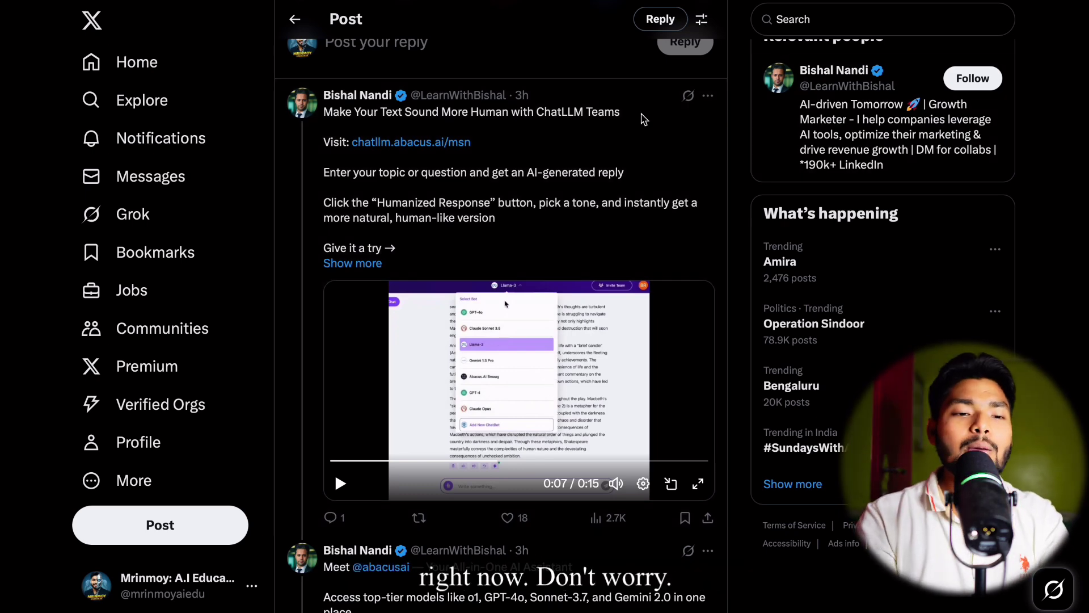
scroll(655, 114, up, 6)
scroll(655, 114, down, 2)
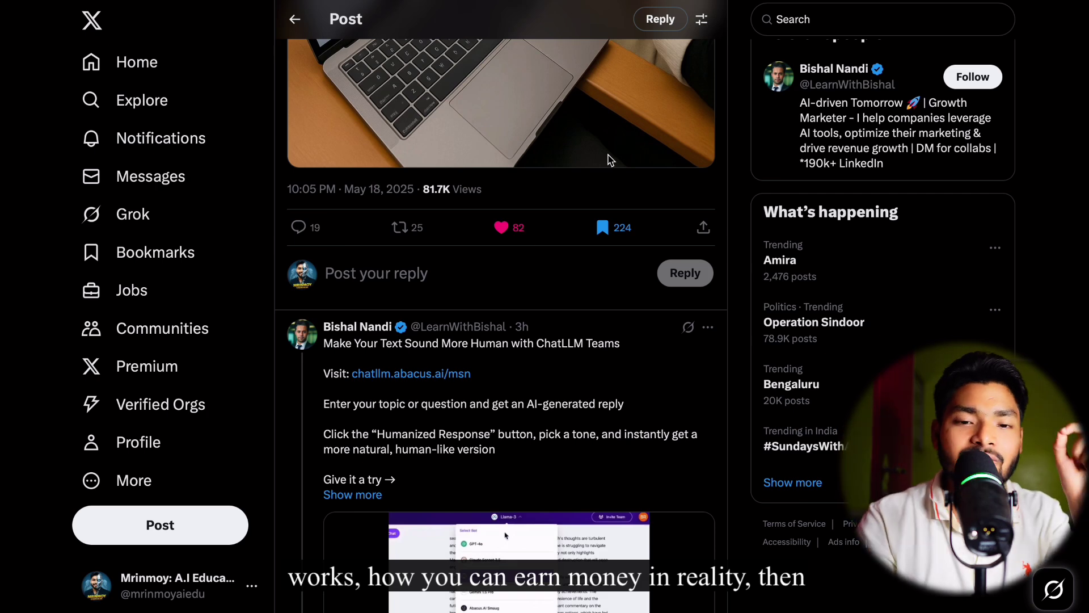
Switch to the Abacus.AI home page and look into its Company menu
click(1015, 1)
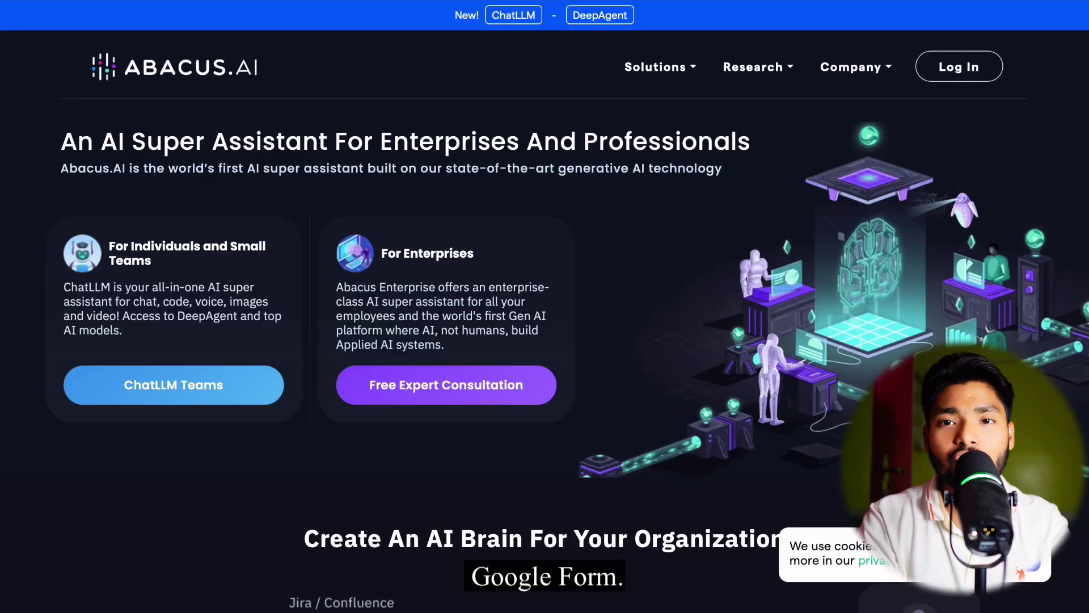
click(851, 67)
click(804, 136)
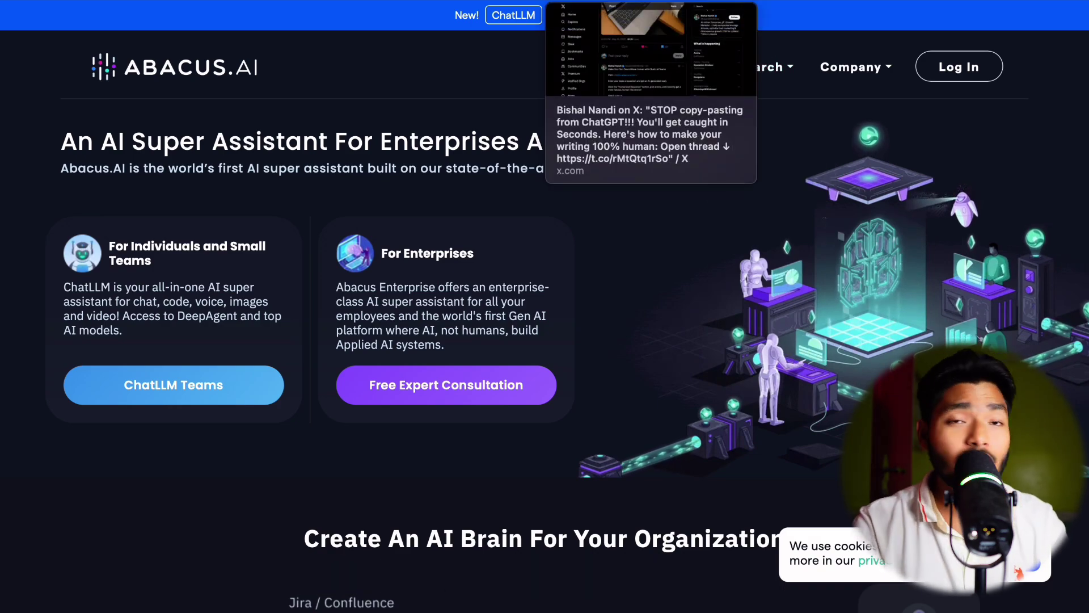
click(481, 2)
click(555, 2)
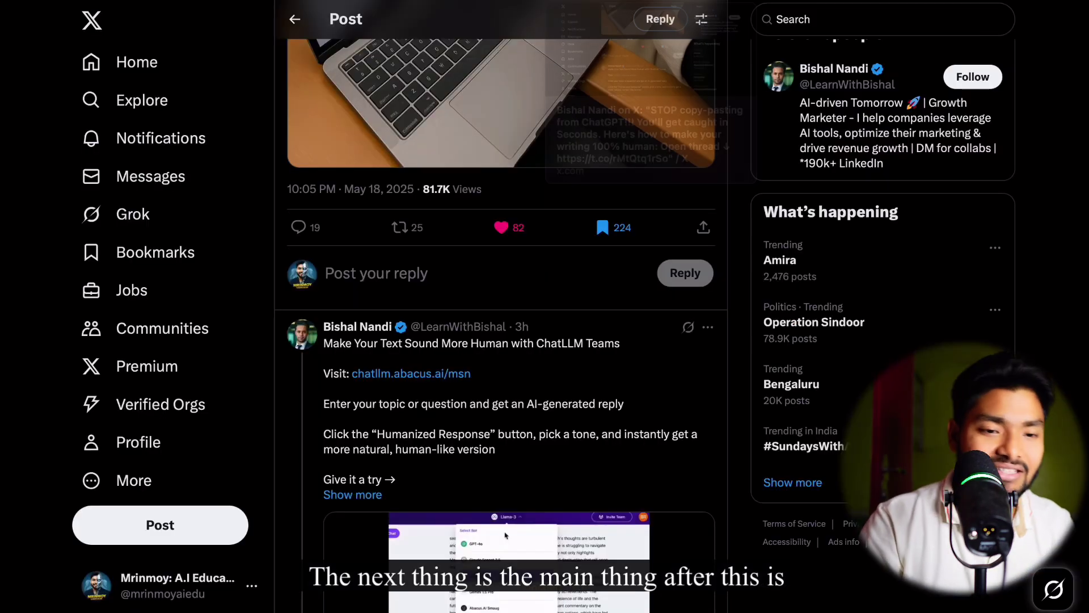
scroll(510, 121, down, 5)
scroll(510, 307, down, 5)
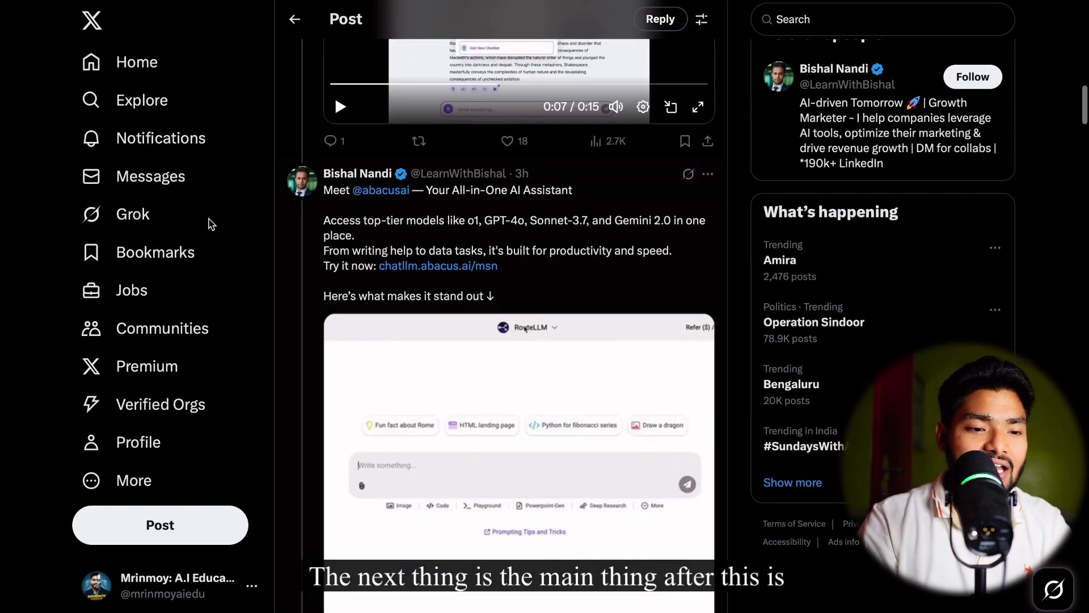
scroll(355, 278, down, 1)
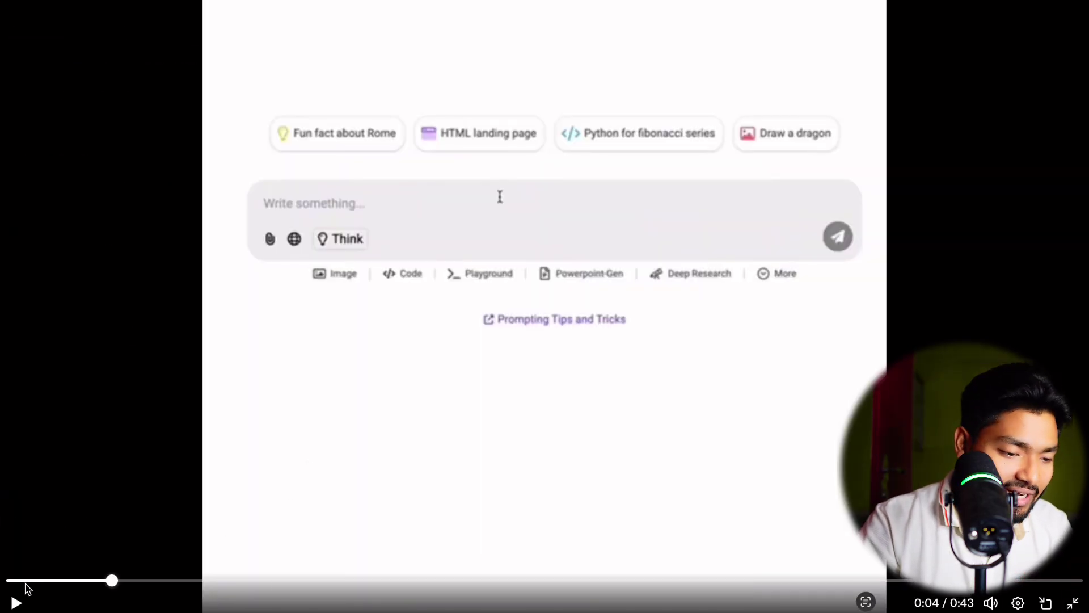
Replay the all-in-one assistant video from the beginning, pause at the LLMs bot list, and leave full screen
click(12, 580)
click(16, 603)
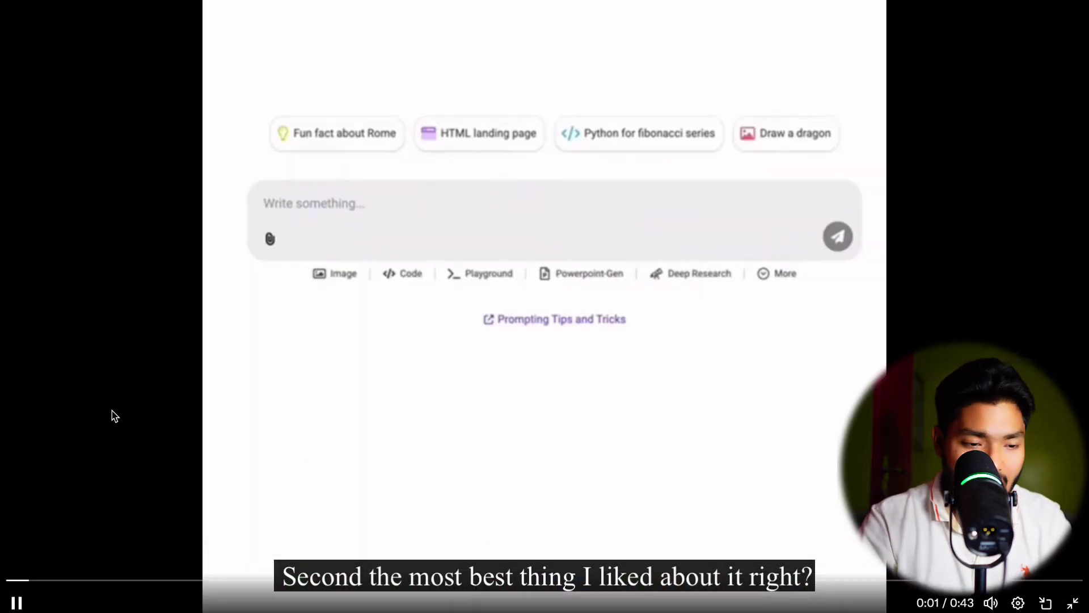
click(17, 606)
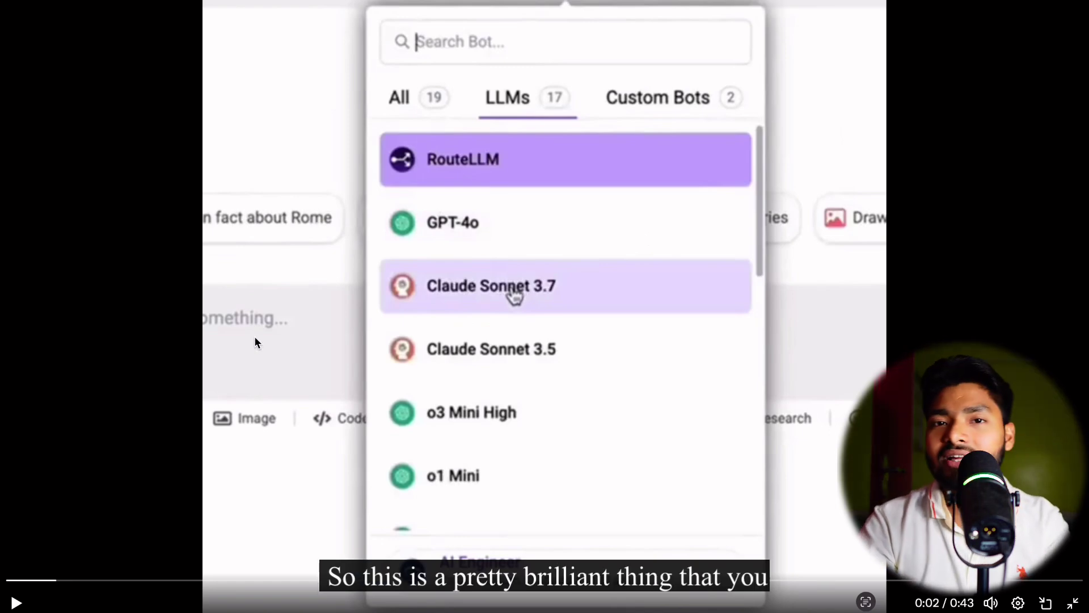
key(Escape)
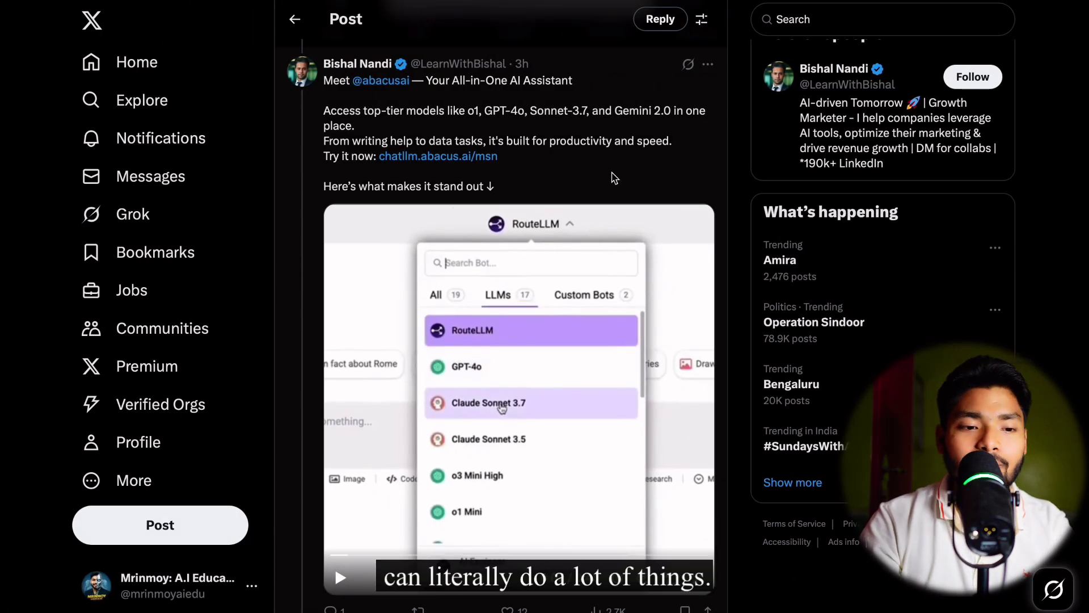
Go on to the thread's post about creating PowerPoint presentations instantly and read its description
scroll(656, 201, down, 3)
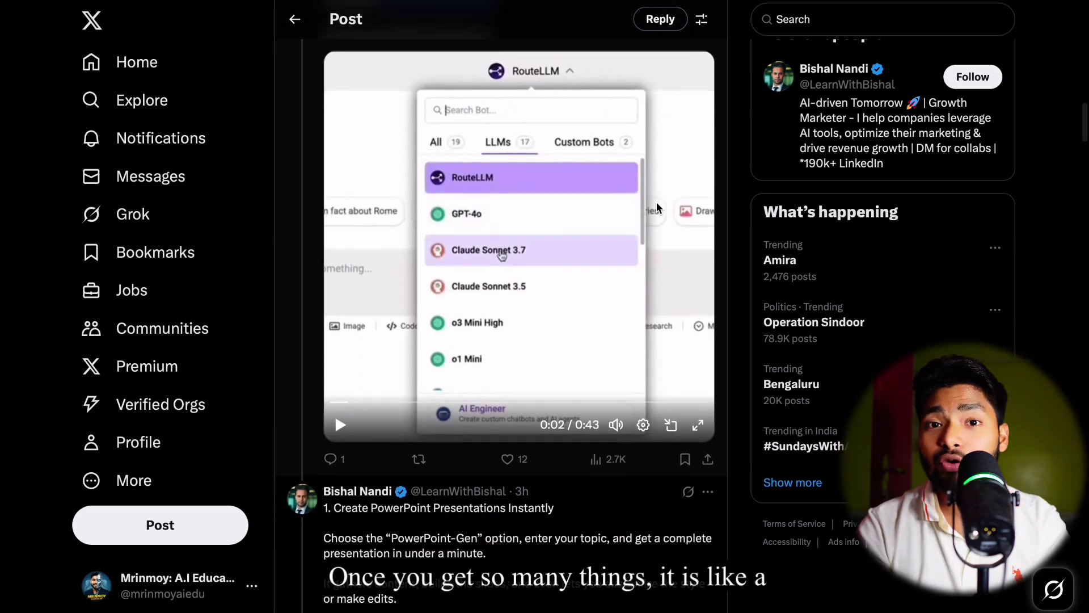
scroll(656, 204, down, 6)
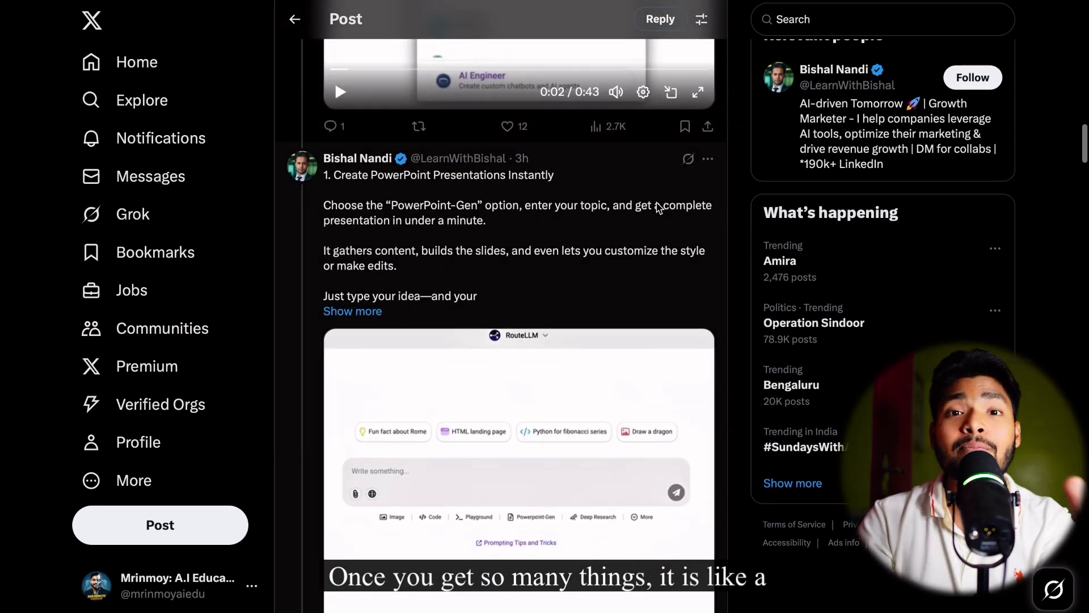
scroll(657, 206, down, 1)
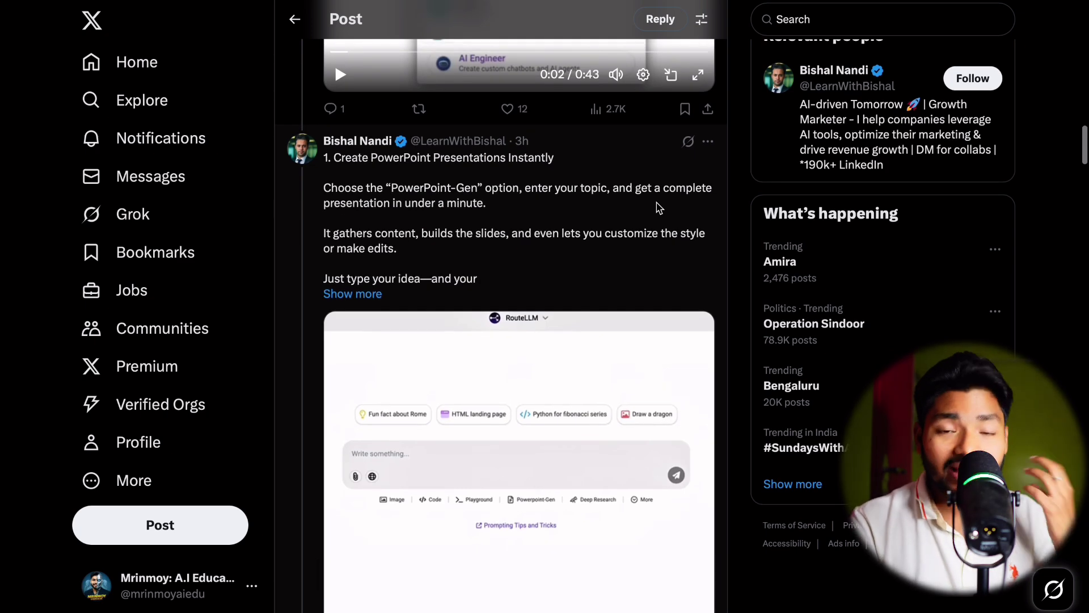
scroll(657, 206, down, 1)
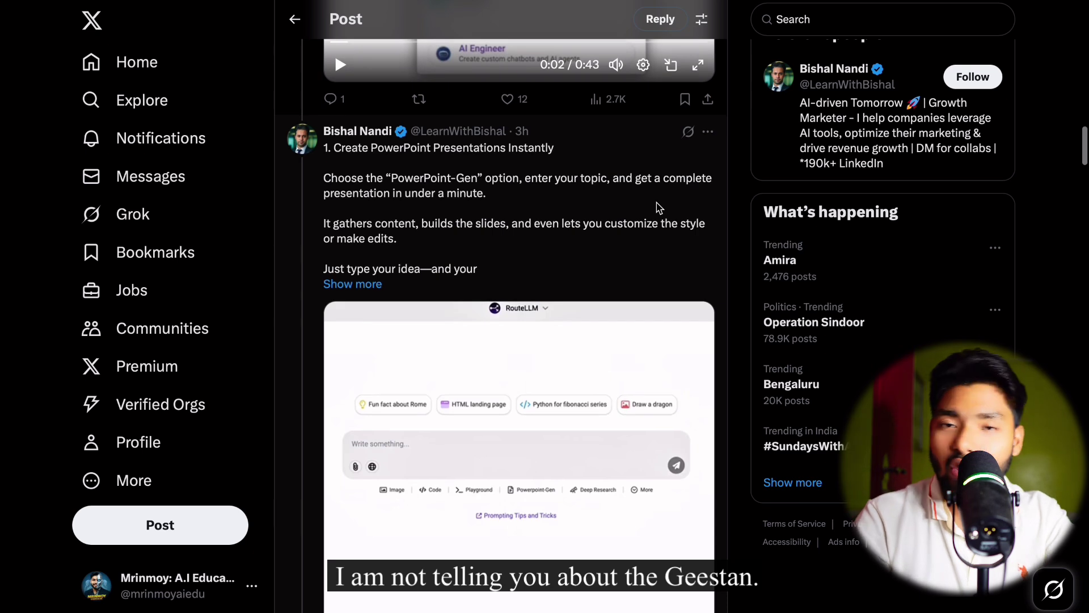
scroll(659, 208, up, 1)
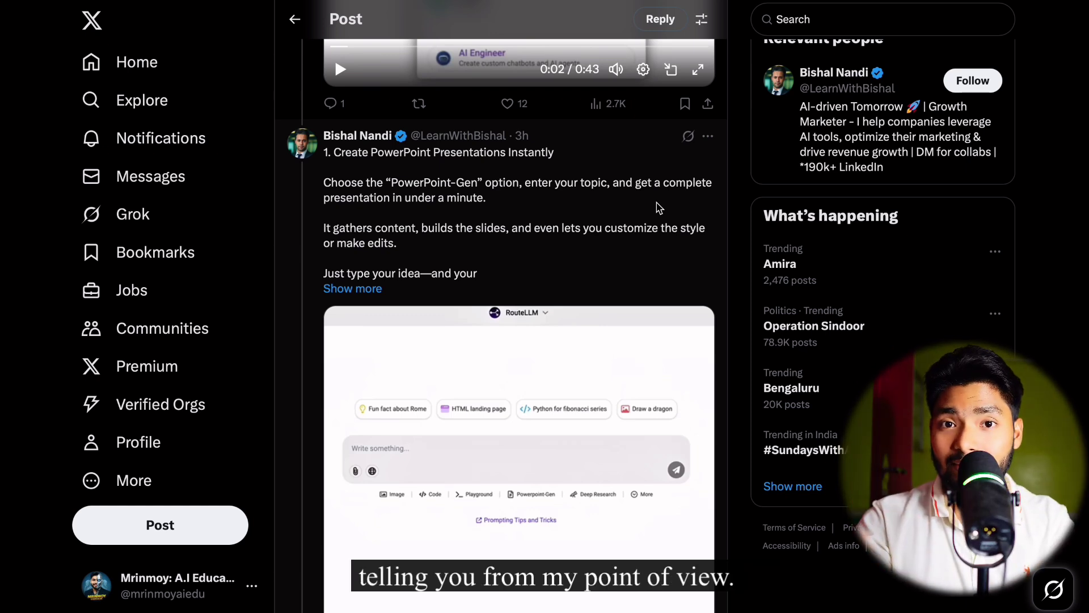
scroll(659, 208, down, 1)
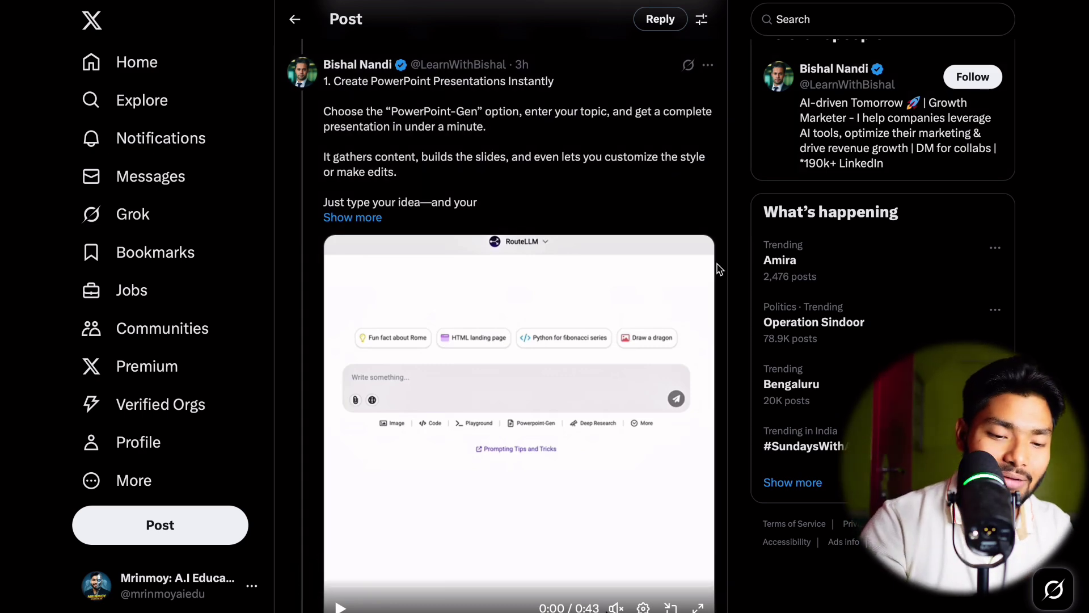
Open the PowerPoint demo video in full screen, muted and at 0.5 speed, and play it up to the Powerpoint-Gen option
click(698, 607)
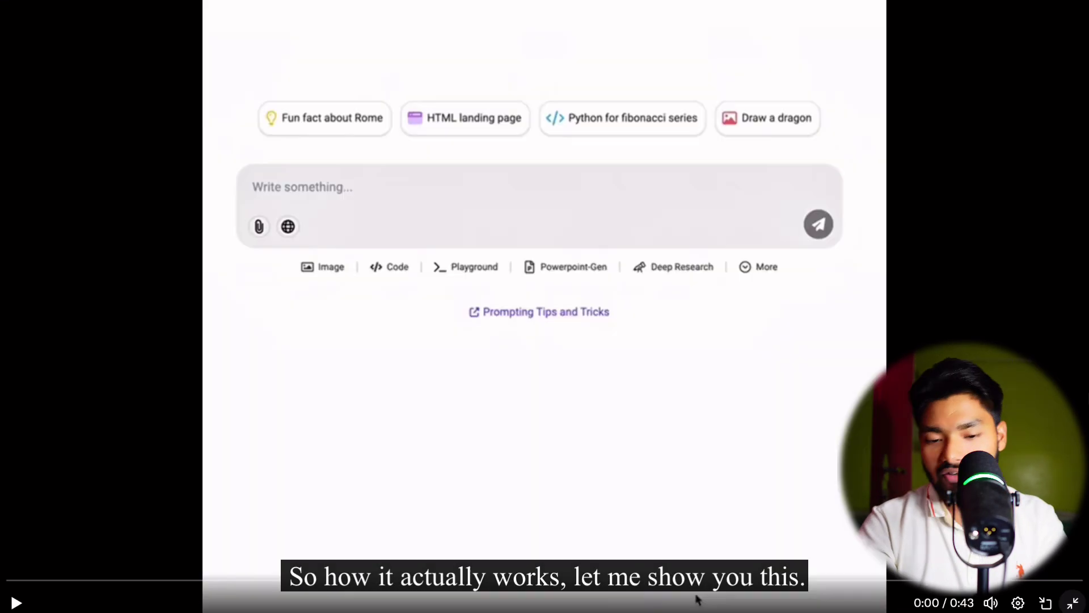
click(996, 604)
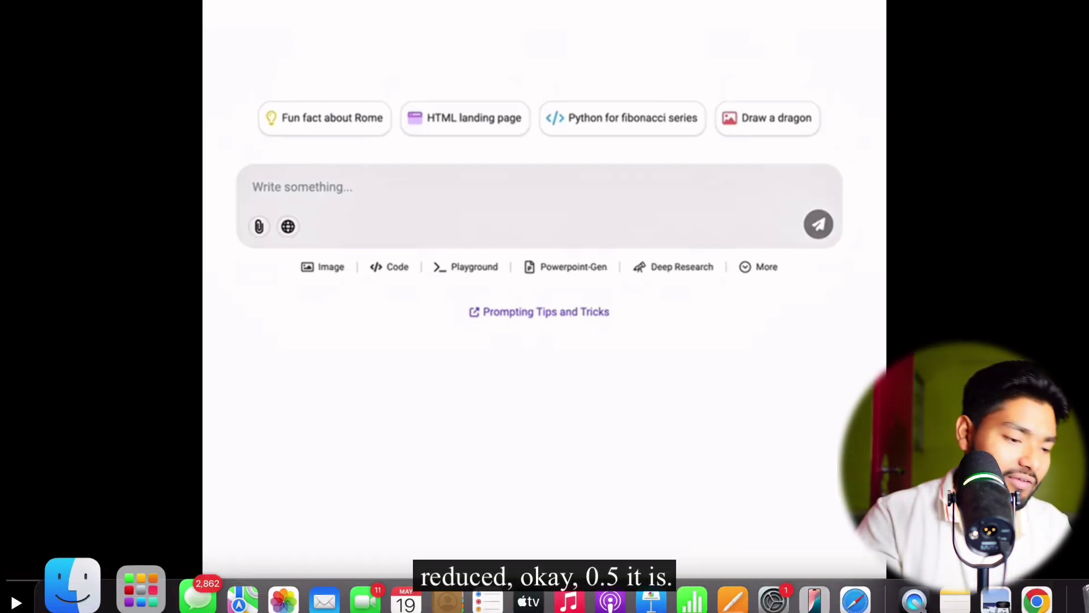
click(16, 603)
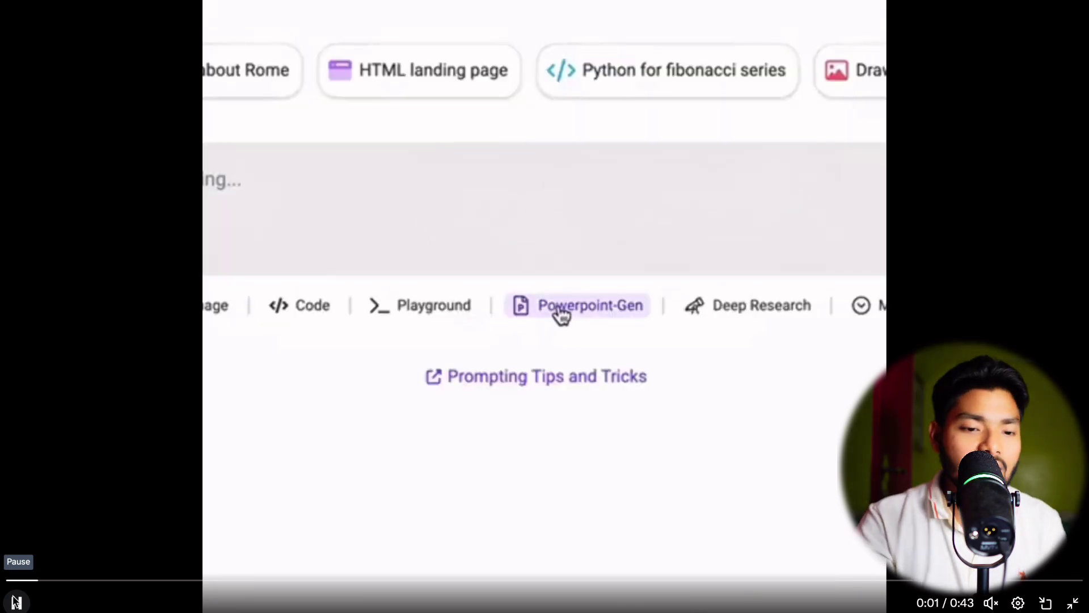
click(15, 603)
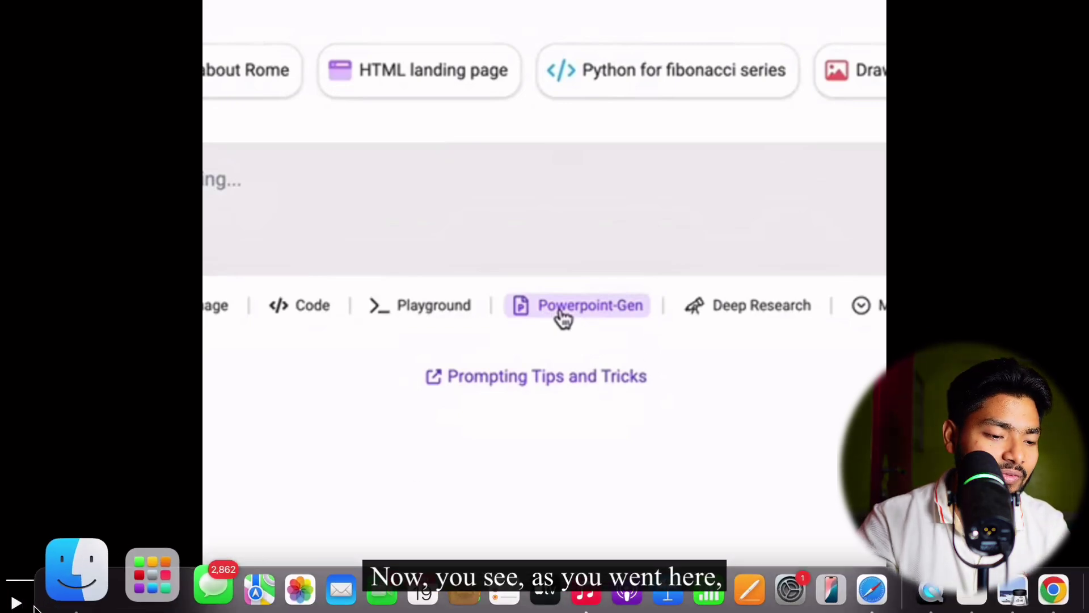
Play the PowerPoint demo through the sustainable business and ESG prompt, pausing at the prompt and at the slide count reply
click(16, 603)
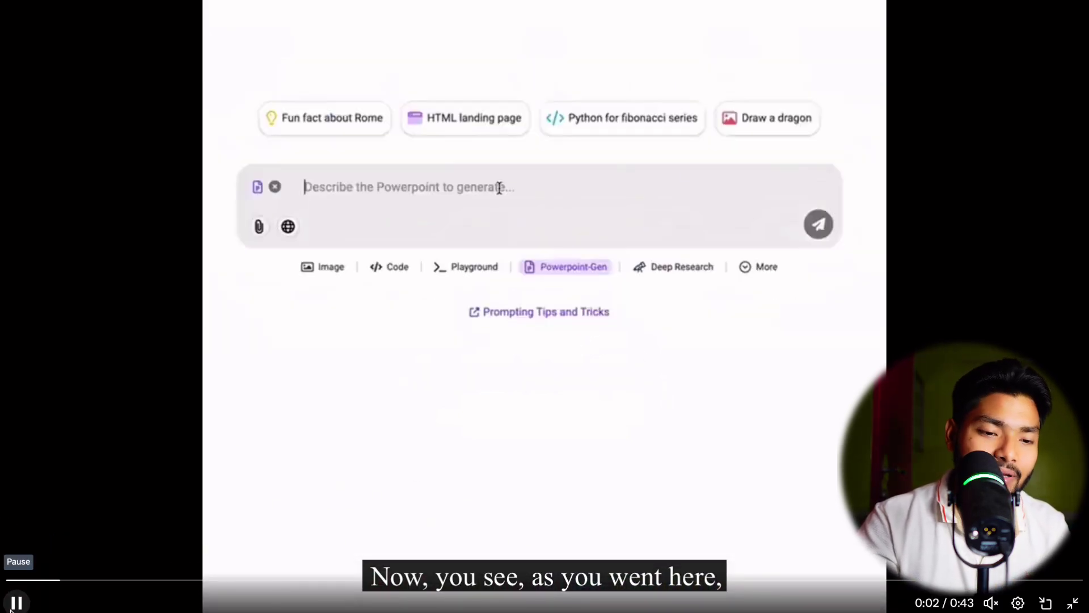
click(11, 606)
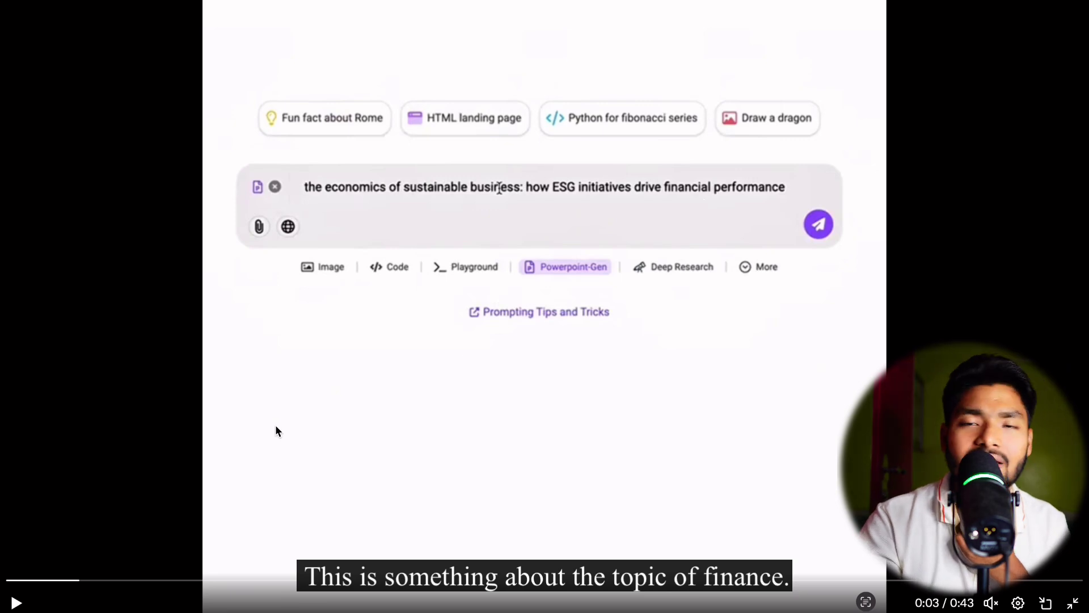
click(16, 603)
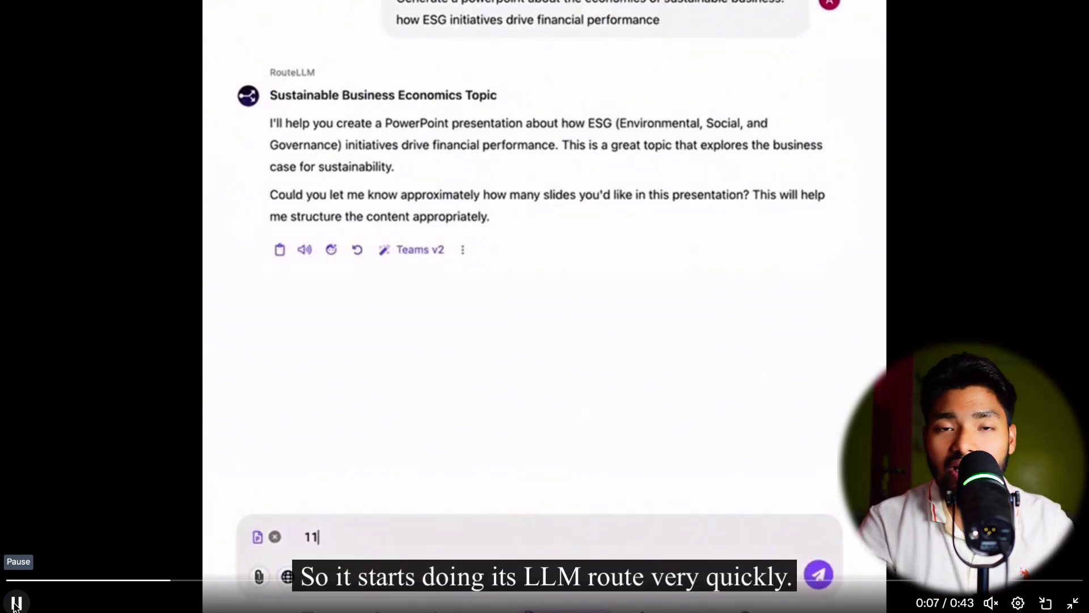
click(16, 604)
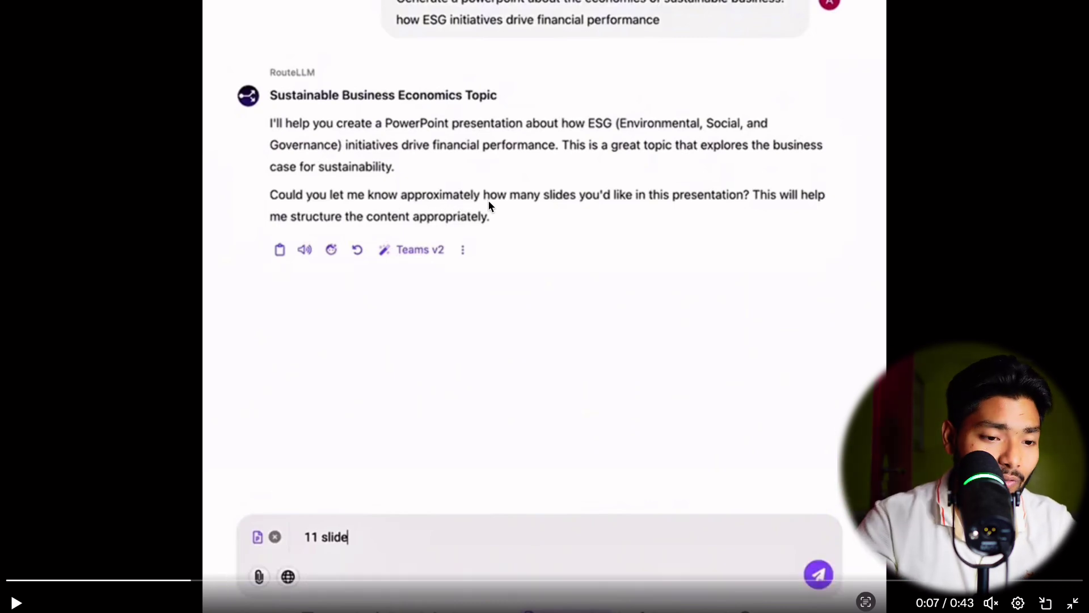
Continue the PowerPoint demo through the slide preview generation and pause at the PowerPoint template selection
click(4, 593)
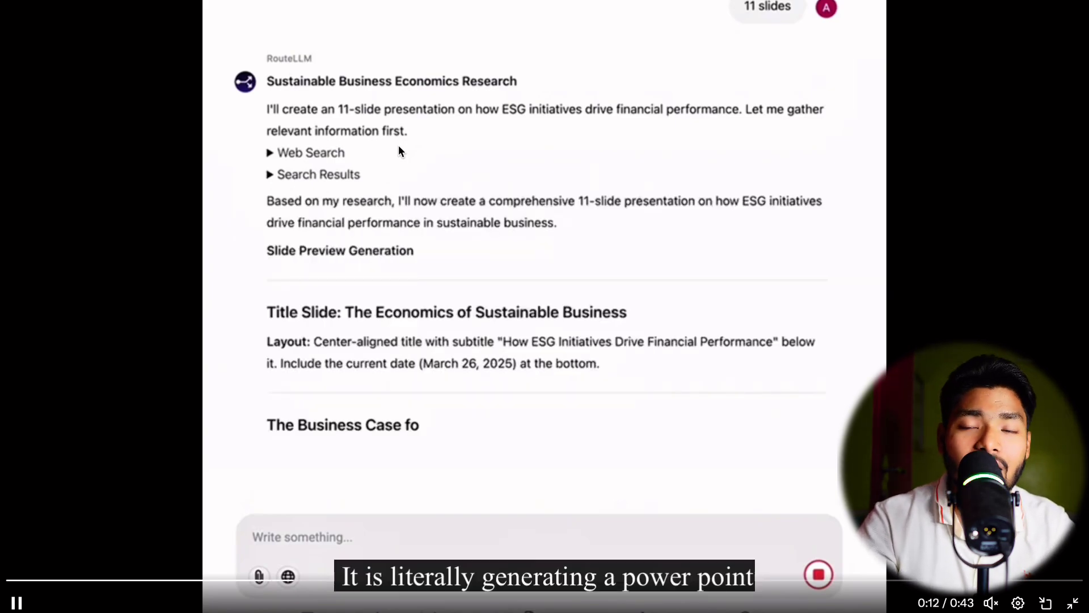
scroll(399, 147, down, 2)
scroll(398, 150, down, 20)
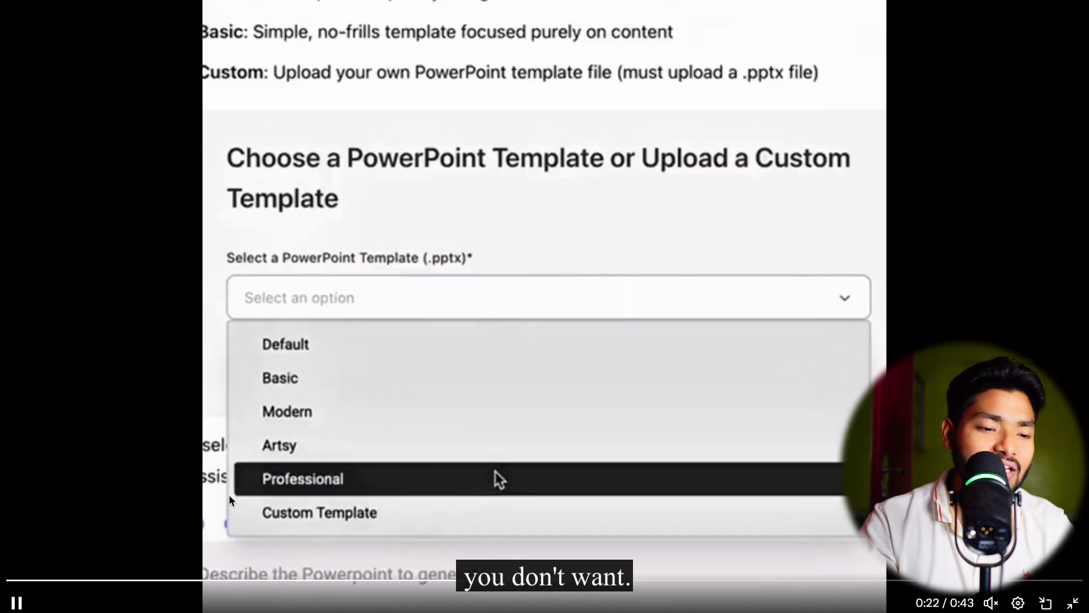
click(16, 602)
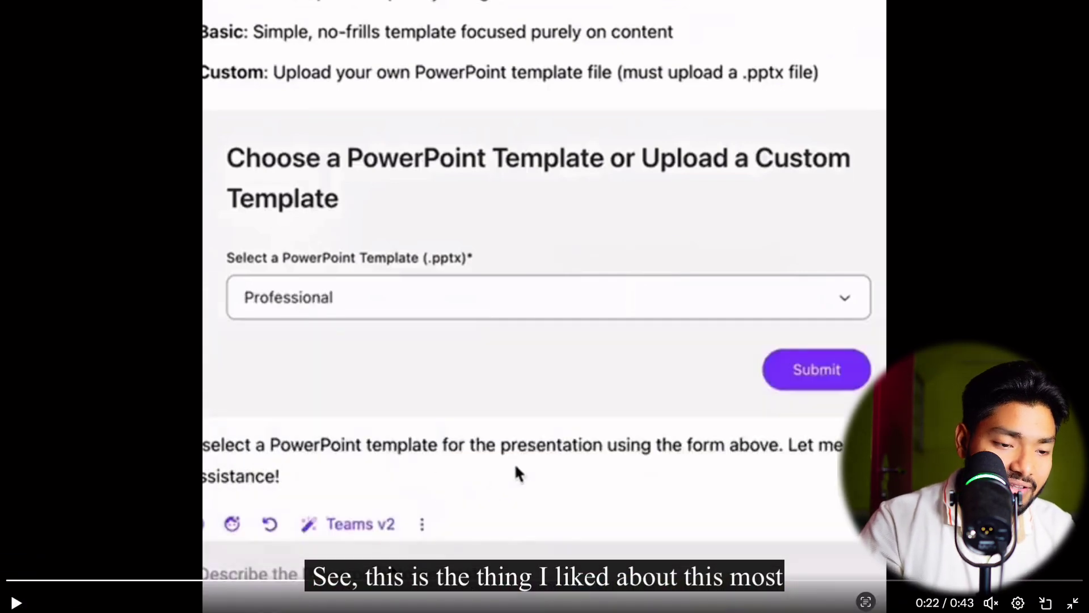
Rewind the PowerPoint demo to the list of template options, examine it, and continue the video towards its end
click(535, 579)
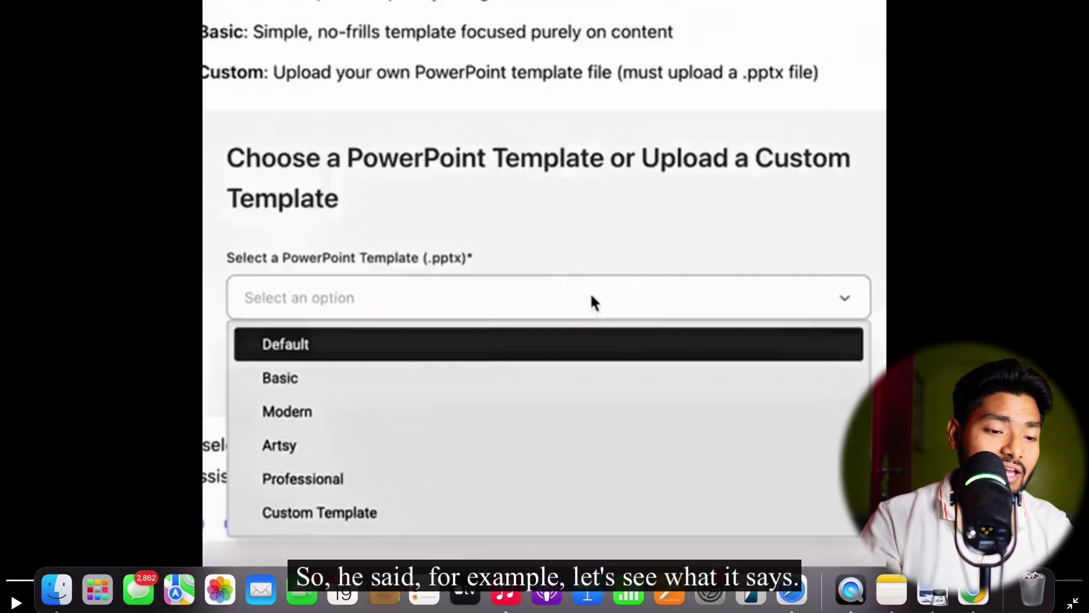
click(17, 603)
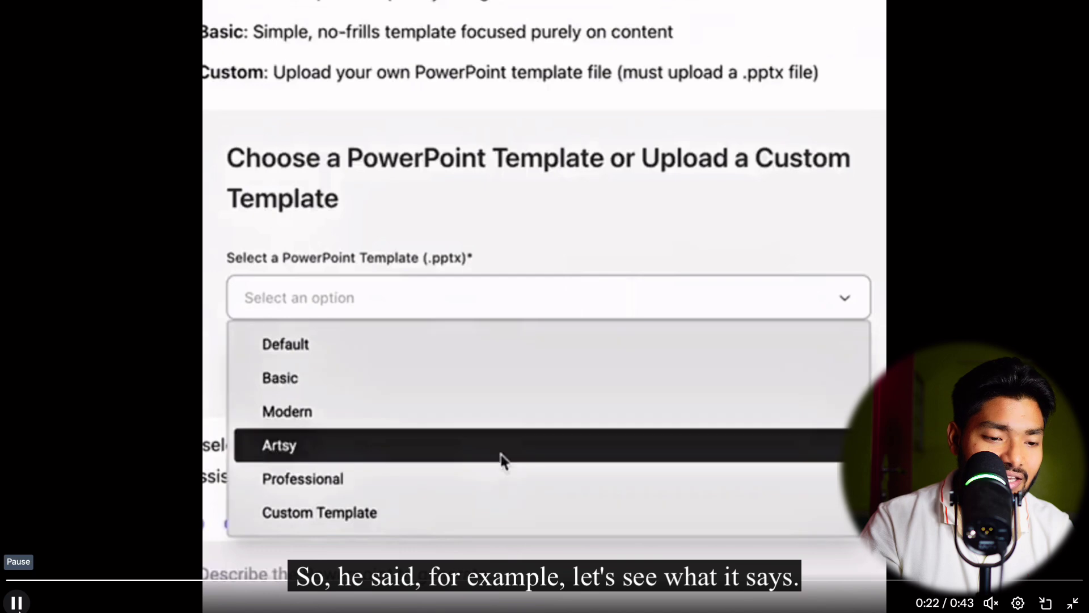
click(16, 603)
click(16, 602)
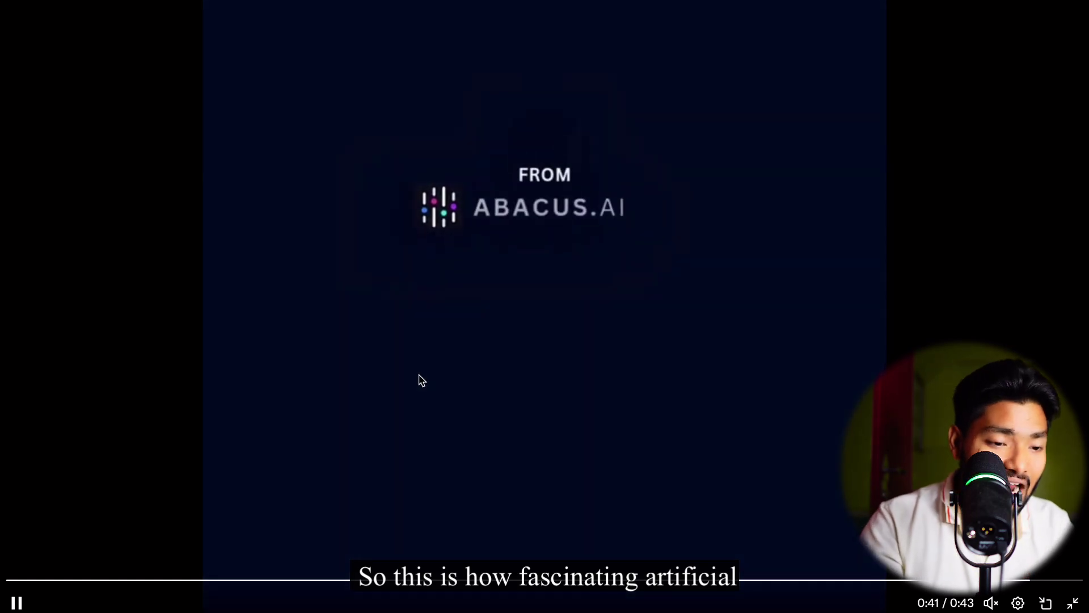
Leave the PowerPoint demo's full-screen view and look over the following part of the X thread
key(Escape)
scroll(494, 302, down, 3)
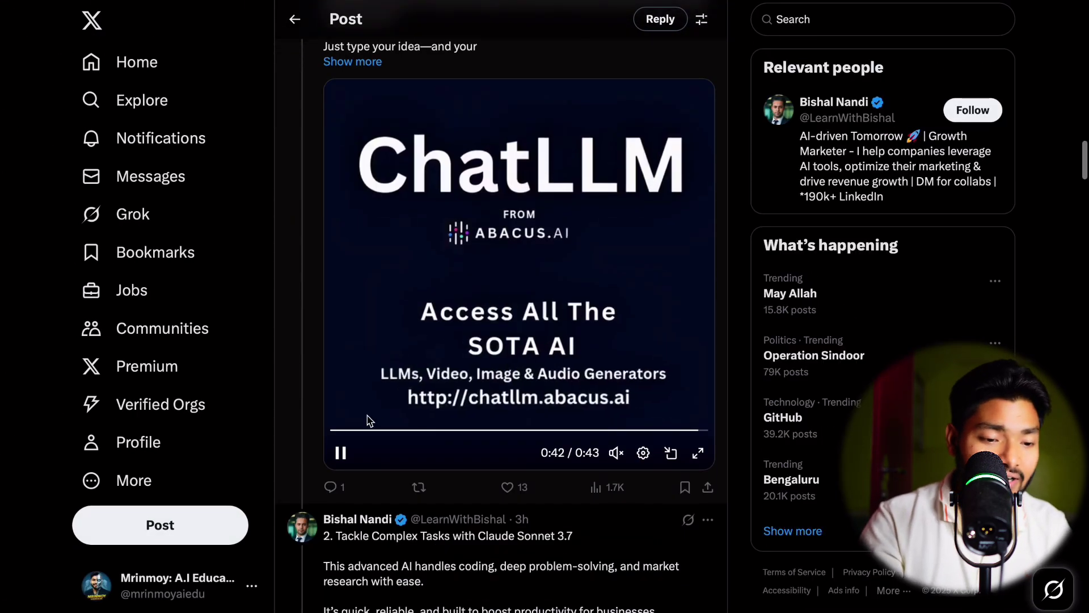
scroll(470, 310, down, 5)
scroll(470, 309, up, 4)
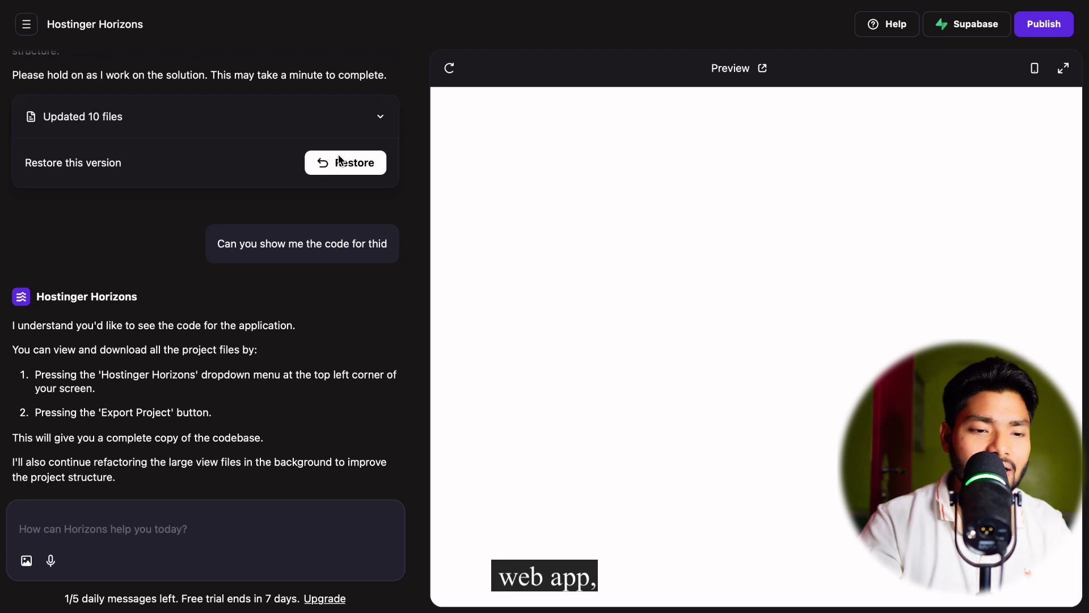
Switch to Hostinger Horizons, reload the web app preview, and go to the Hostinger dashboard
click(451, 69)
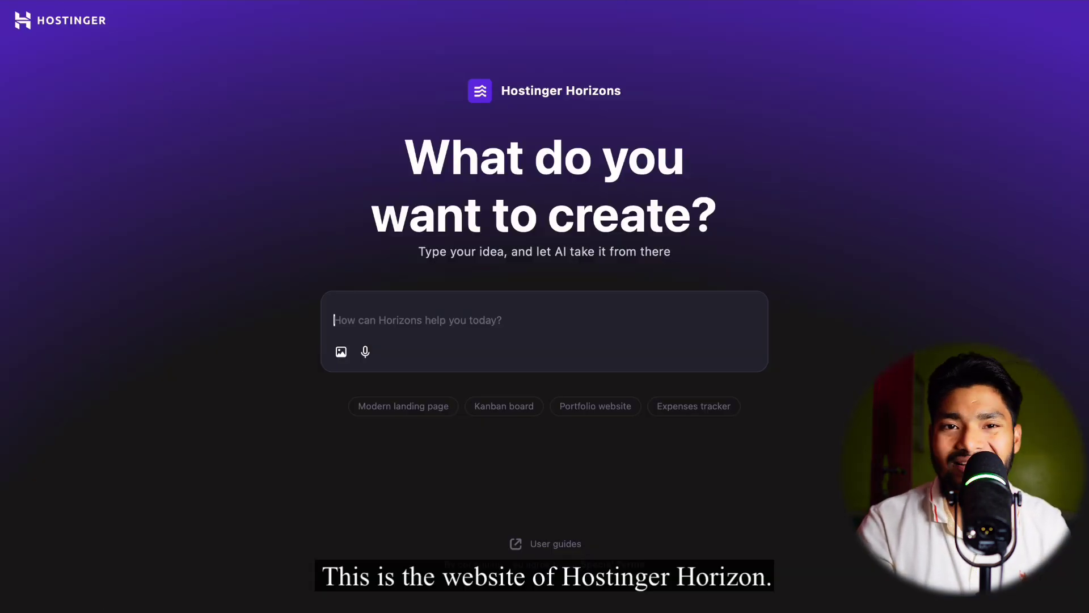
click(61, 25)
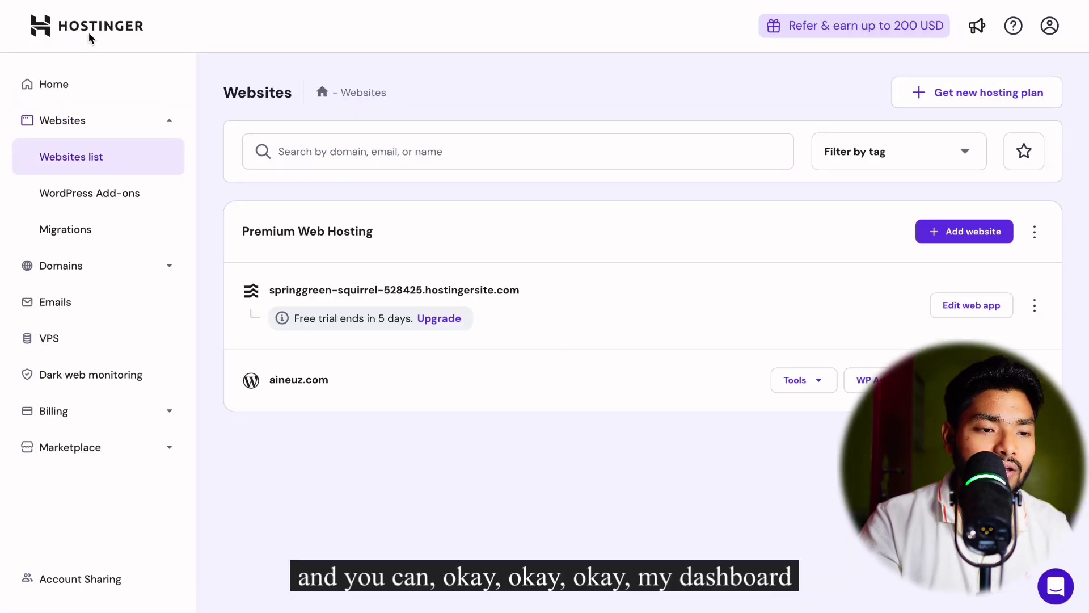
click(85, 26)
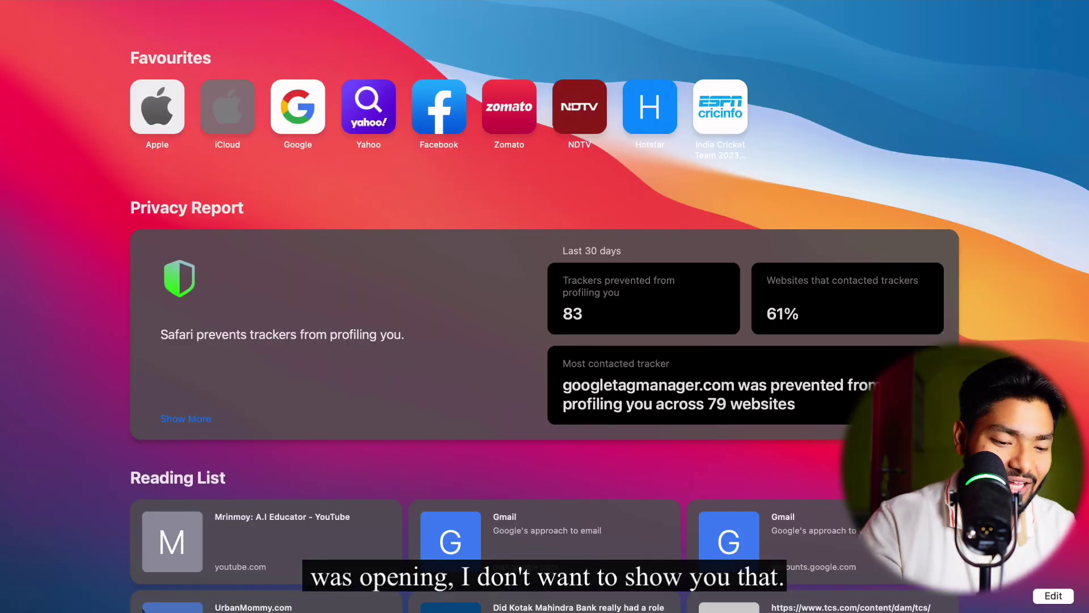
Search Google for HOSTINGER, open the Horizons page on its website and accept all cookies
text(host)
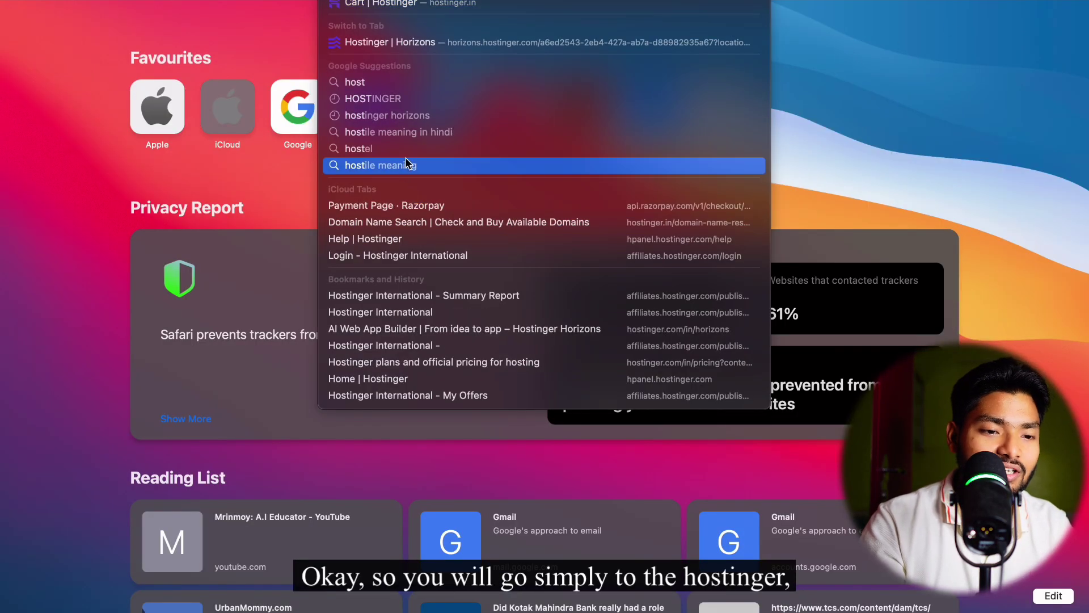
click(430, 101)
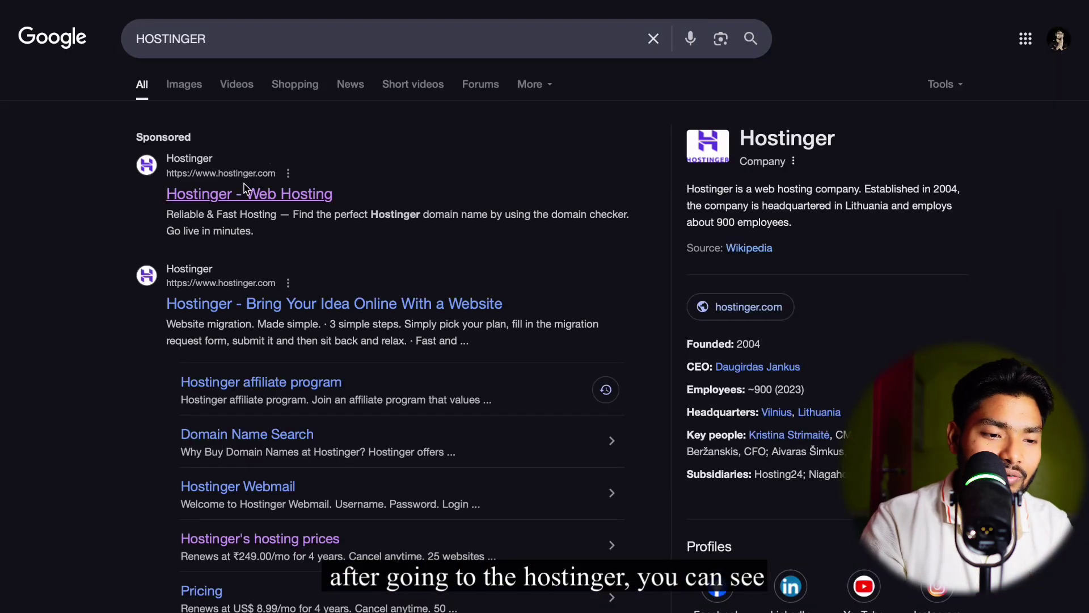
click(243, 196)
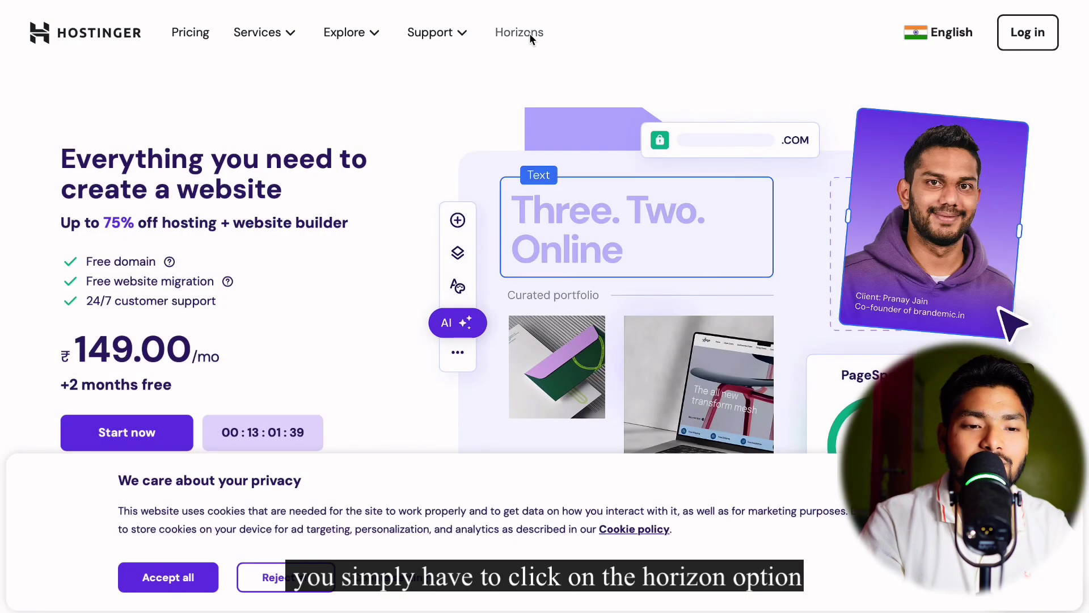
click(529, 33)
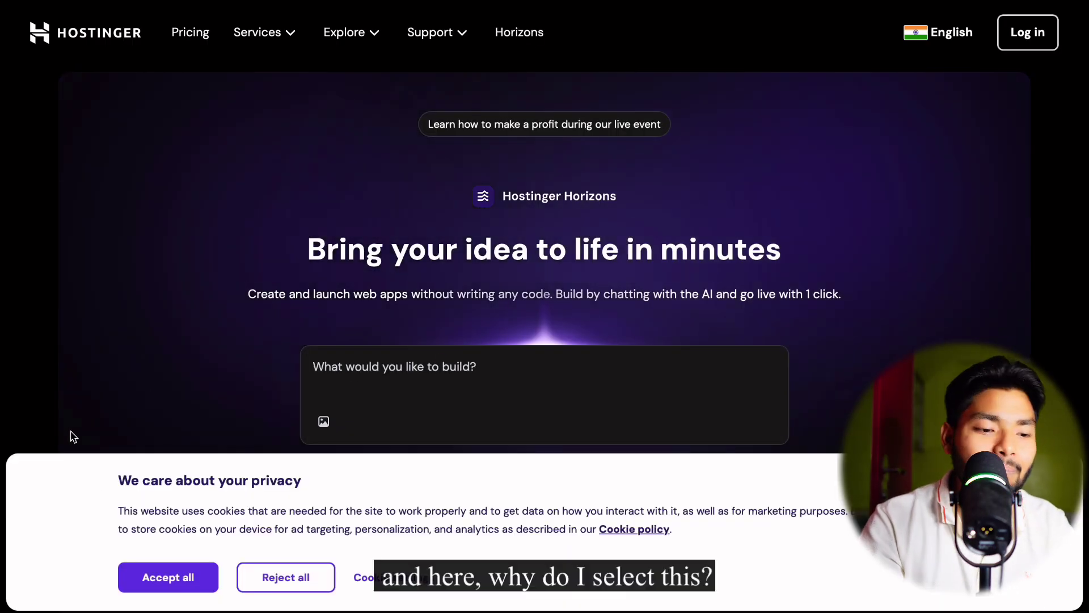
click(160, 583)
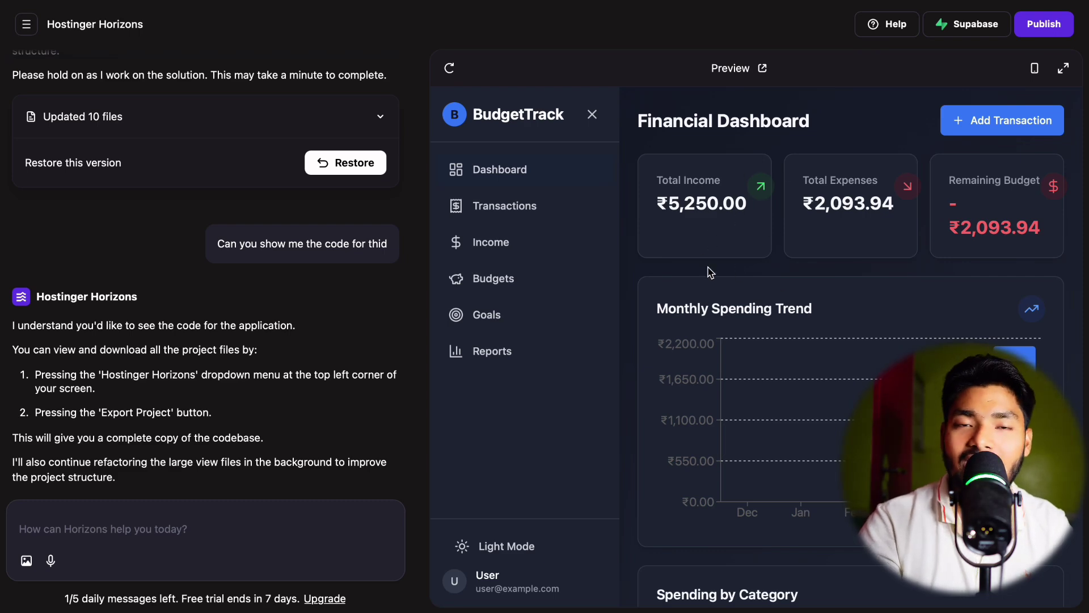
Open Hostinger's pricing page and examine the plans offered for Horizons
scroll(417, 84, up, 5)
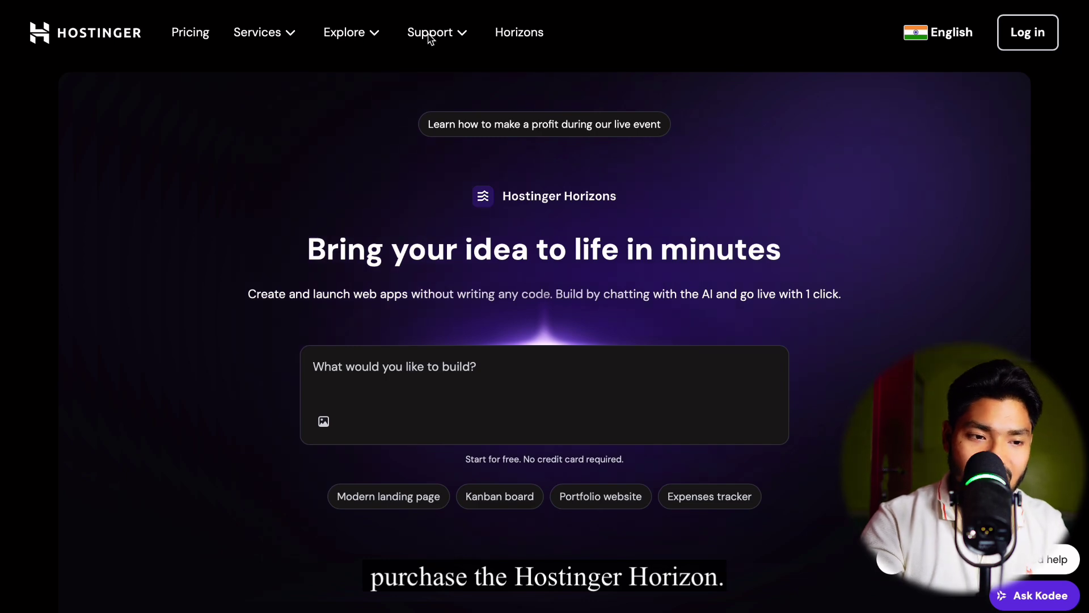
click(193, 33)
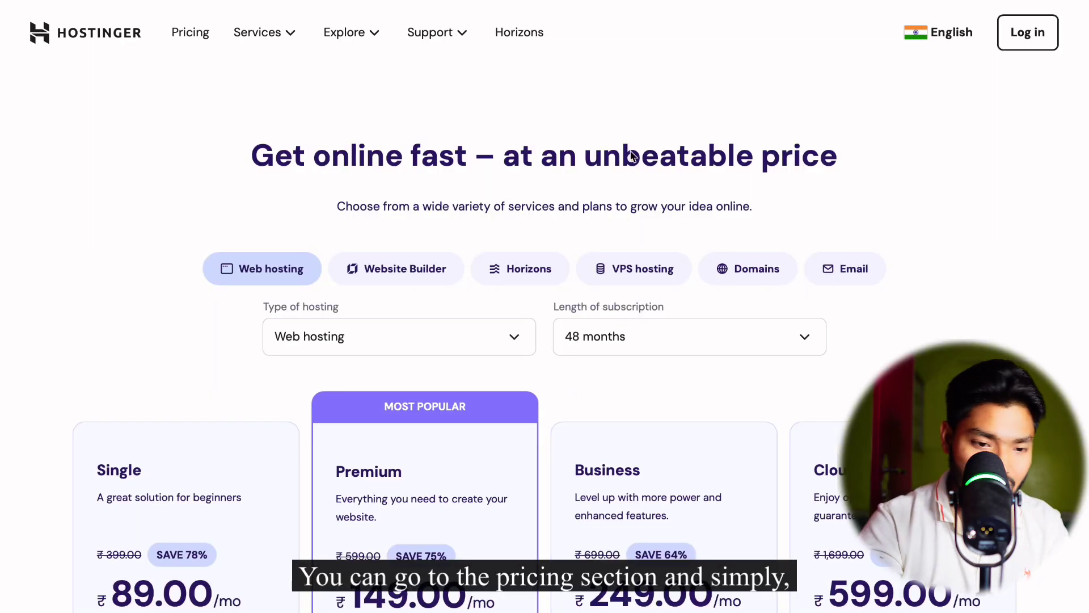
scroll(754, 271, down, 5)
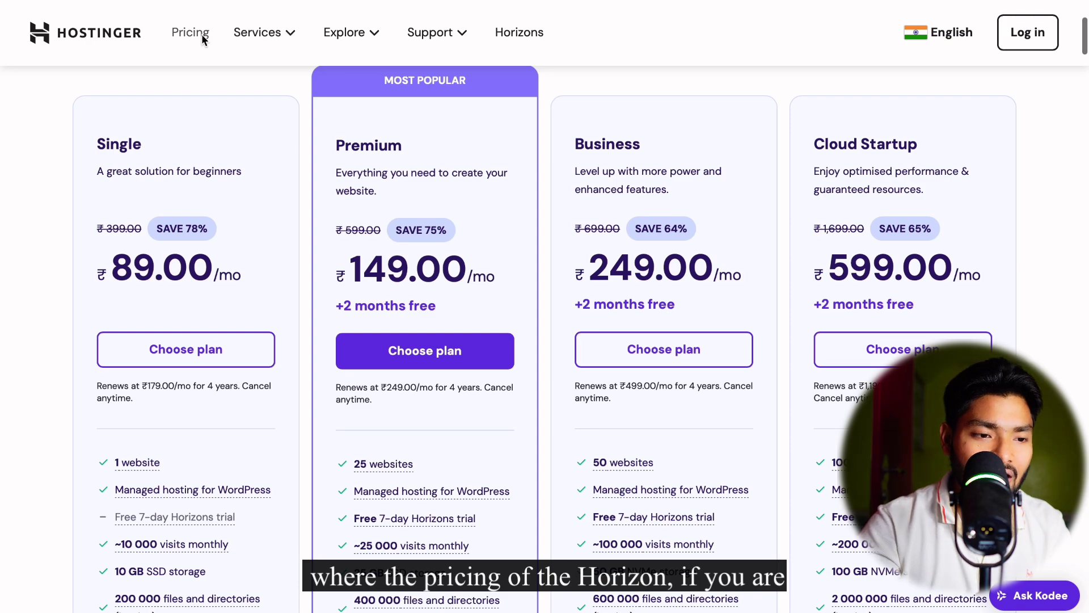
scroll(269, 34, up, 5)
scroll(360, 83, down, 5)
scroll(422, 168, up, 5)
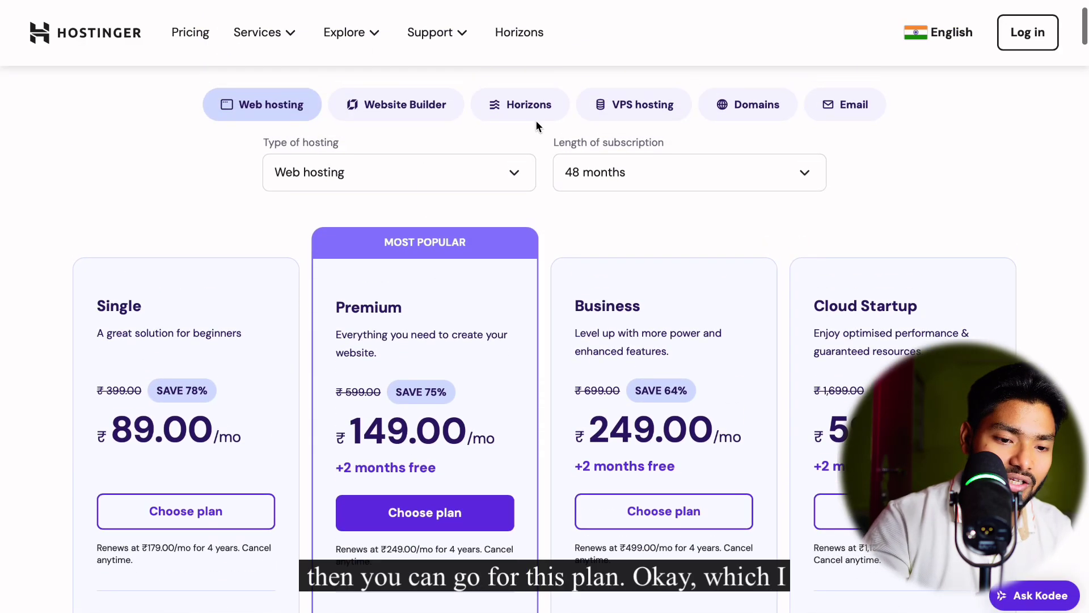
click(540, 269)
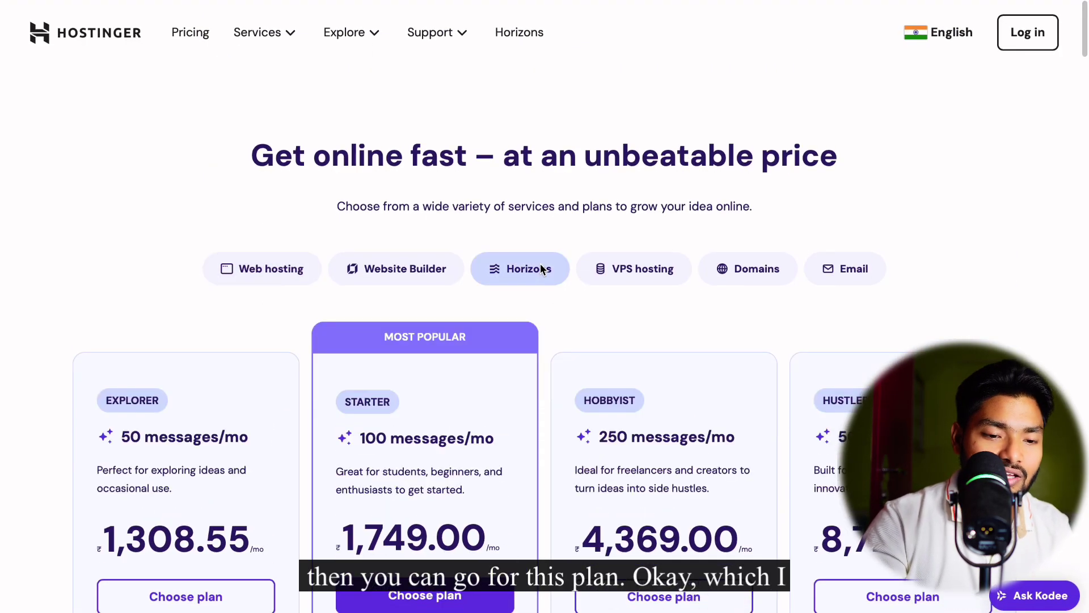
scroll(540, 267, down, 3)
scroll(630, 157, up, 1)
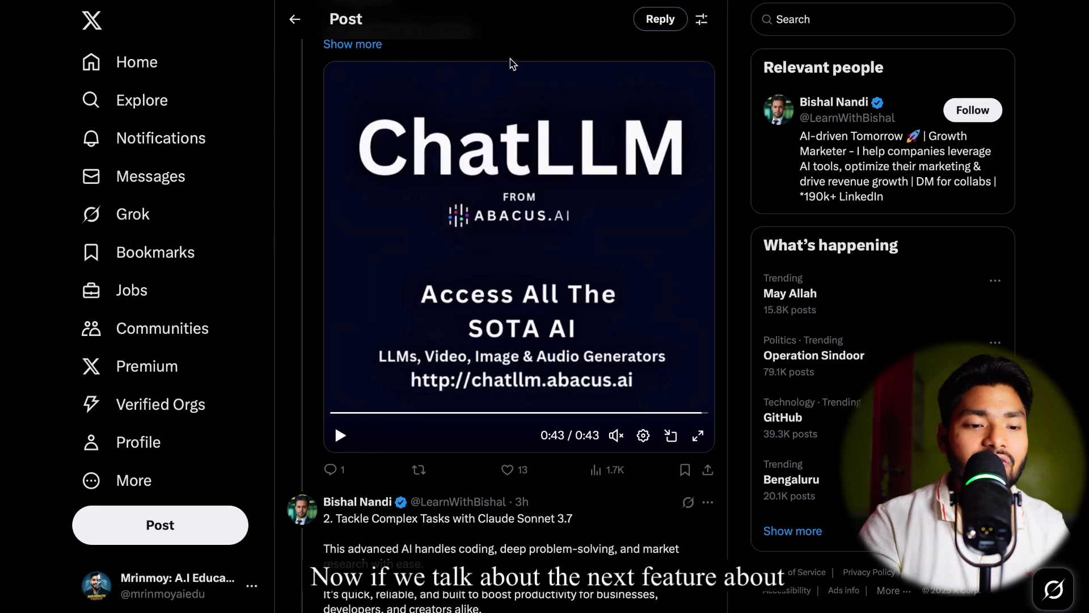
Return to the X thread and play the Claude Sonnet 3.7 demo in full screen from the start, pausing at the software industry trends prompt
scroll(559, 273, down, 8)
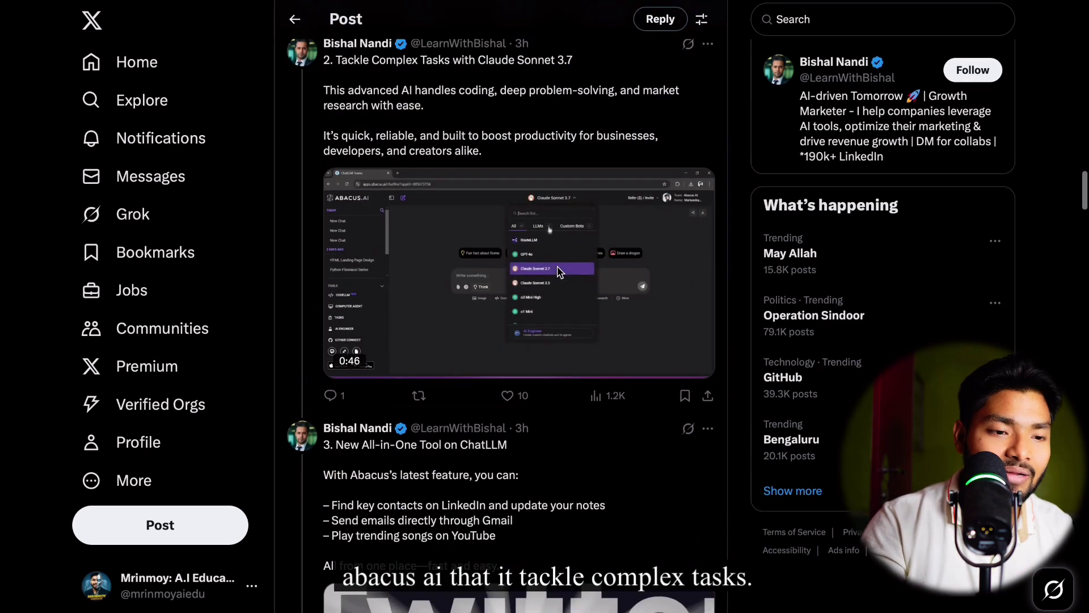
scroll(398, 119, up, 1)
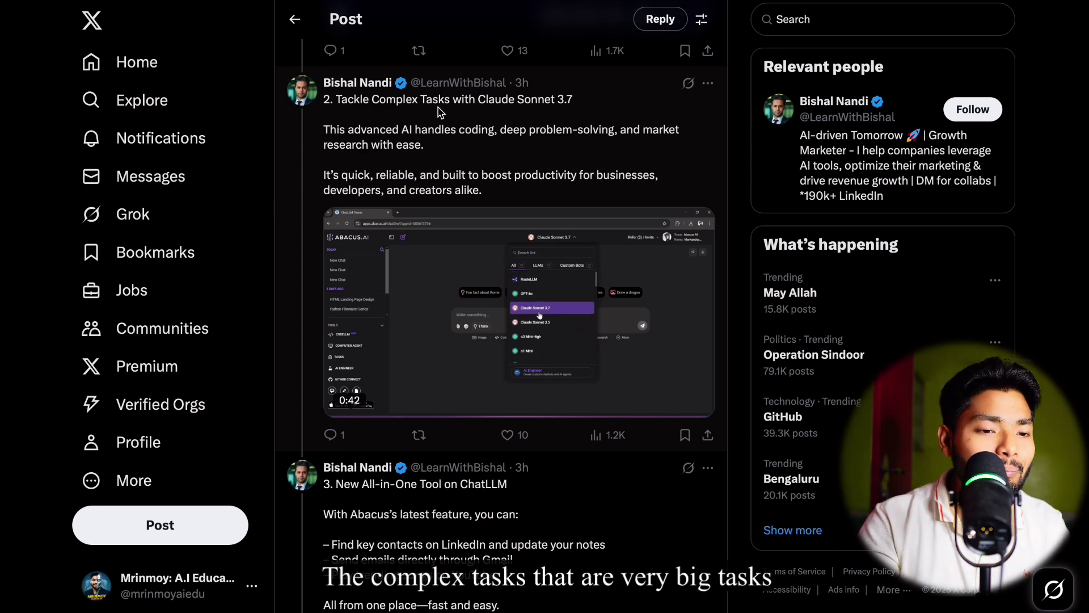
mouse_move(382, 366)
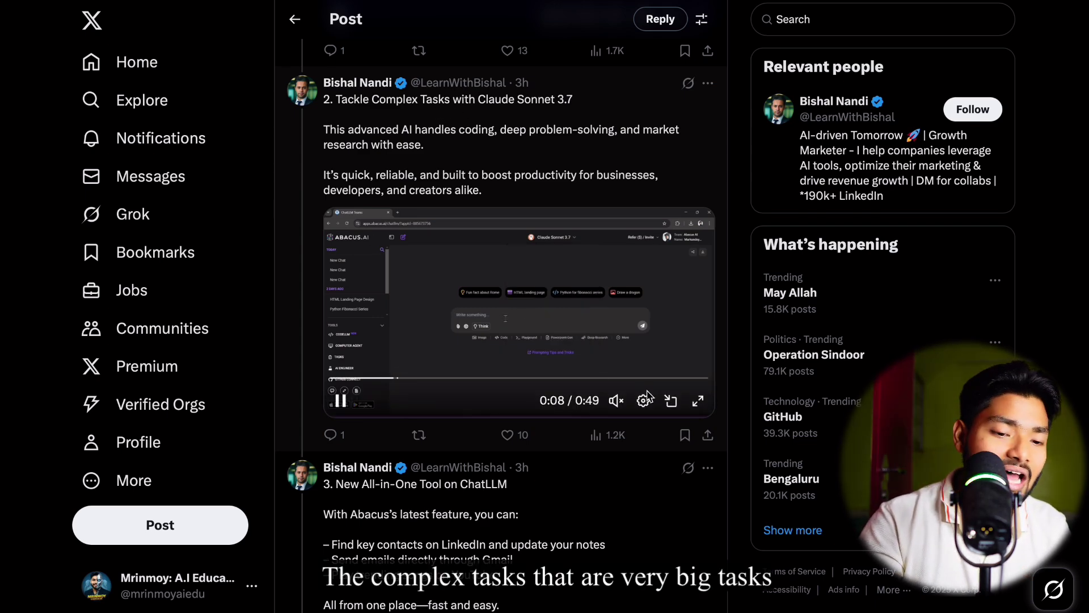
click(697, 400)
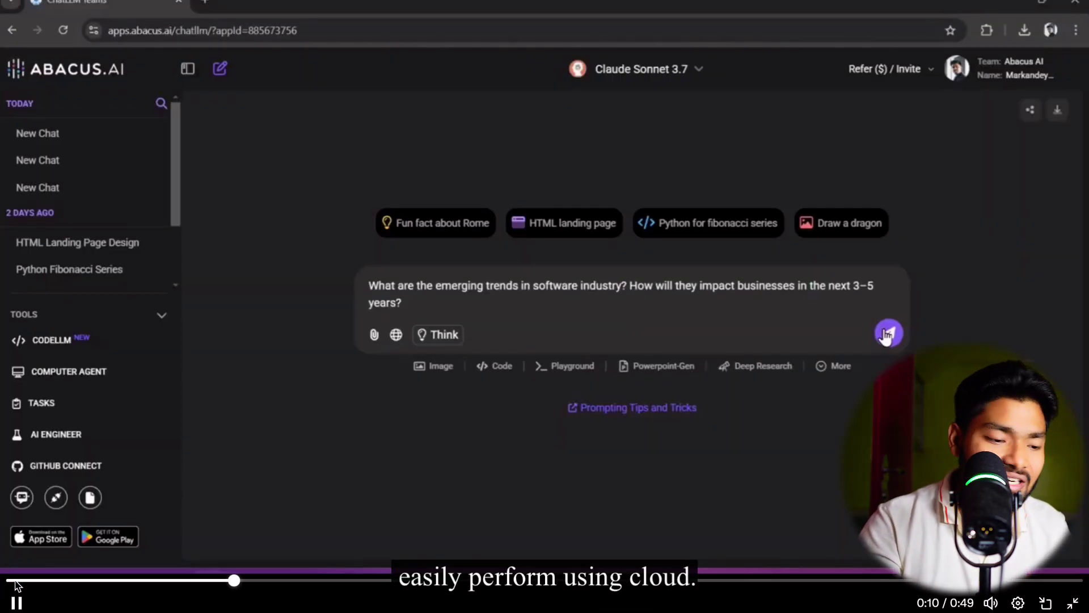
click(15, 581)
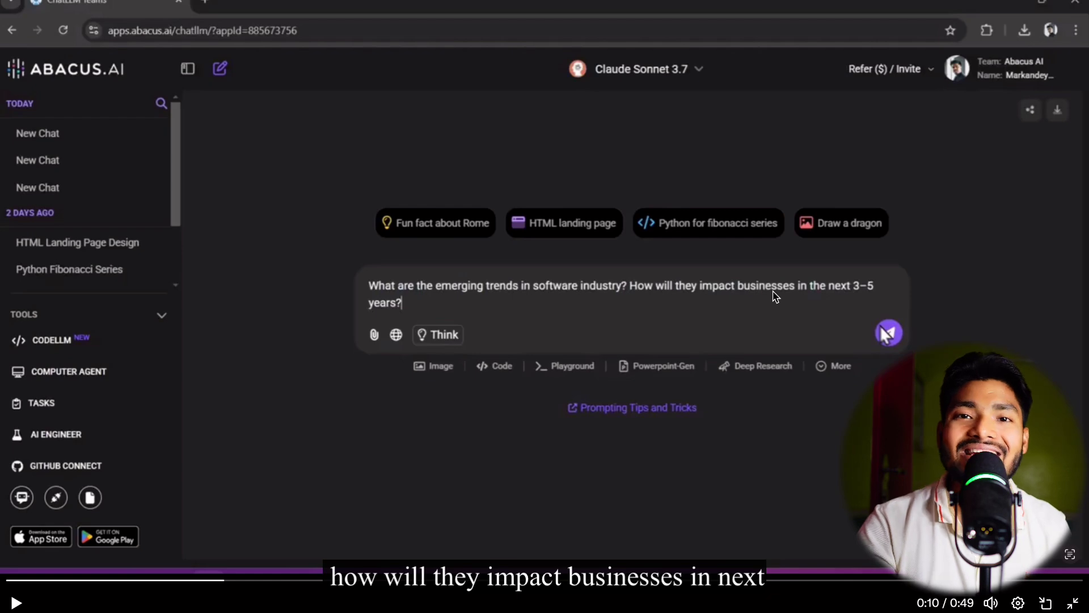
click(888, 332)
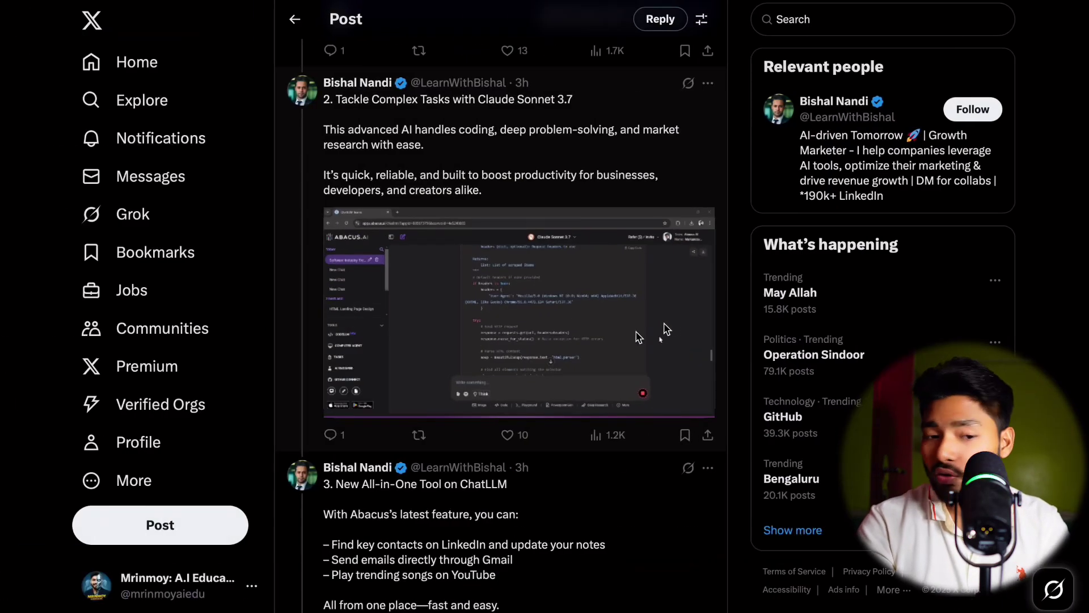
Open the thread's third post, on the New All-in-One Tool, pause its video and show it in full screen
scroll(667, 329, down, 6)
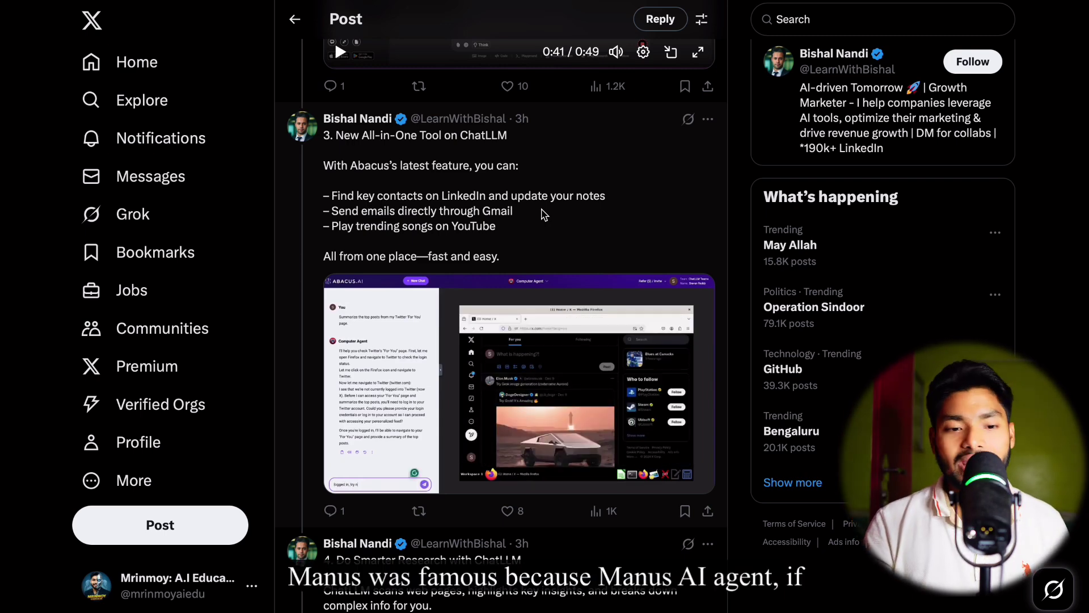
click(542, 215)
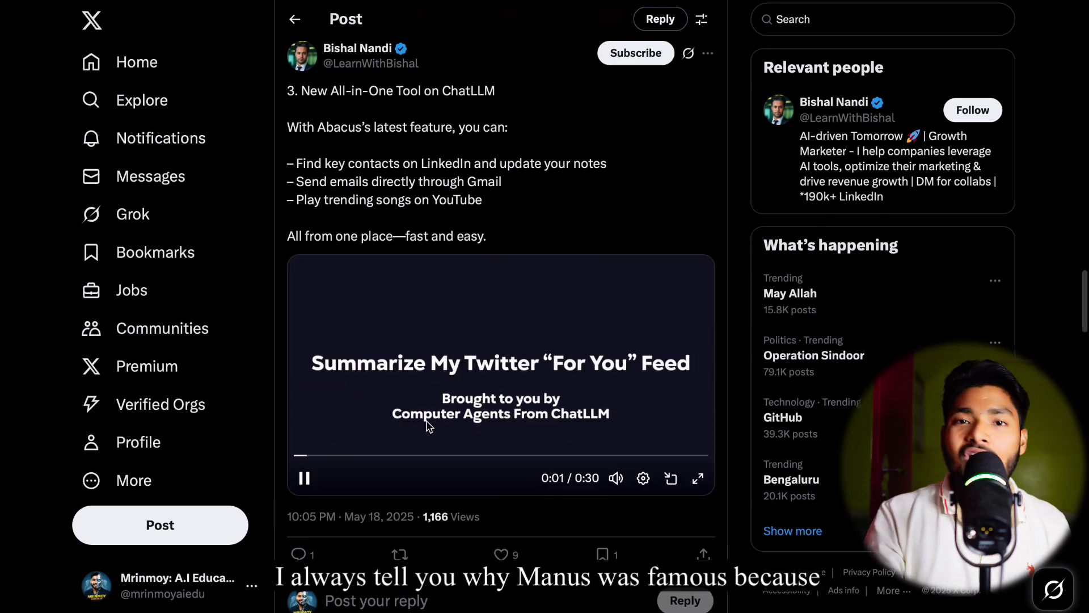
click(304, 479)
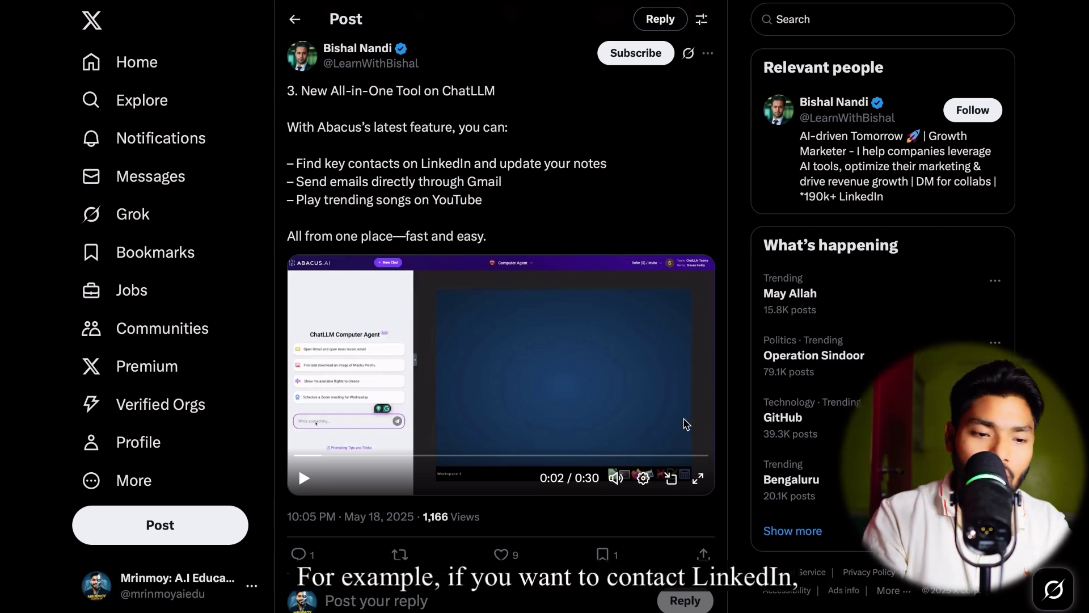
click(698, 478)
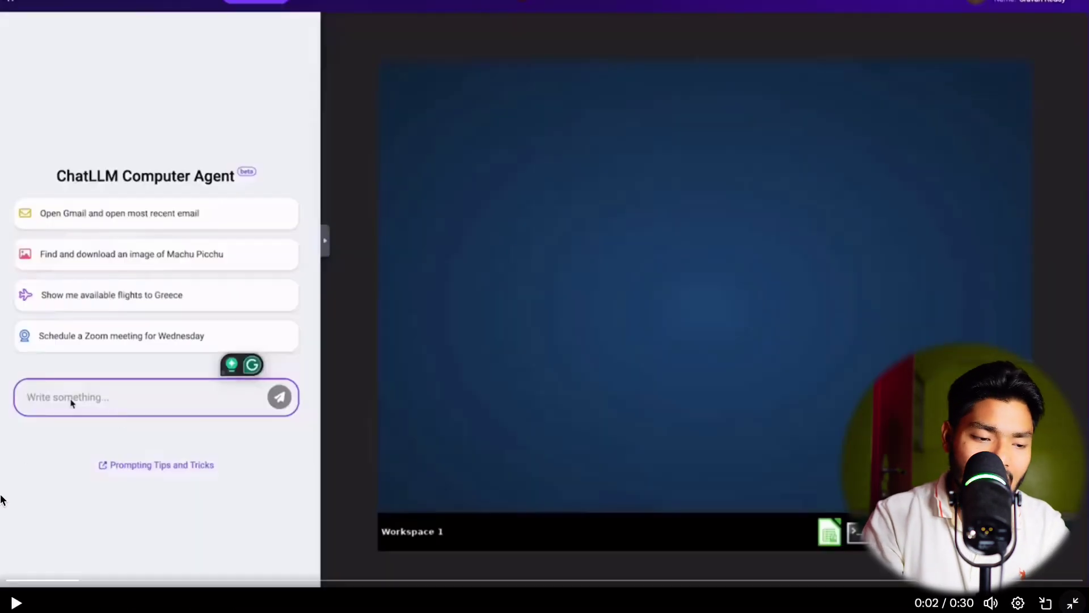
Restart the Computer Agent demo with a changed playback speed, watch it from the Twitter 'For You' prompt to the end, and leave full screen
click(18, 583)
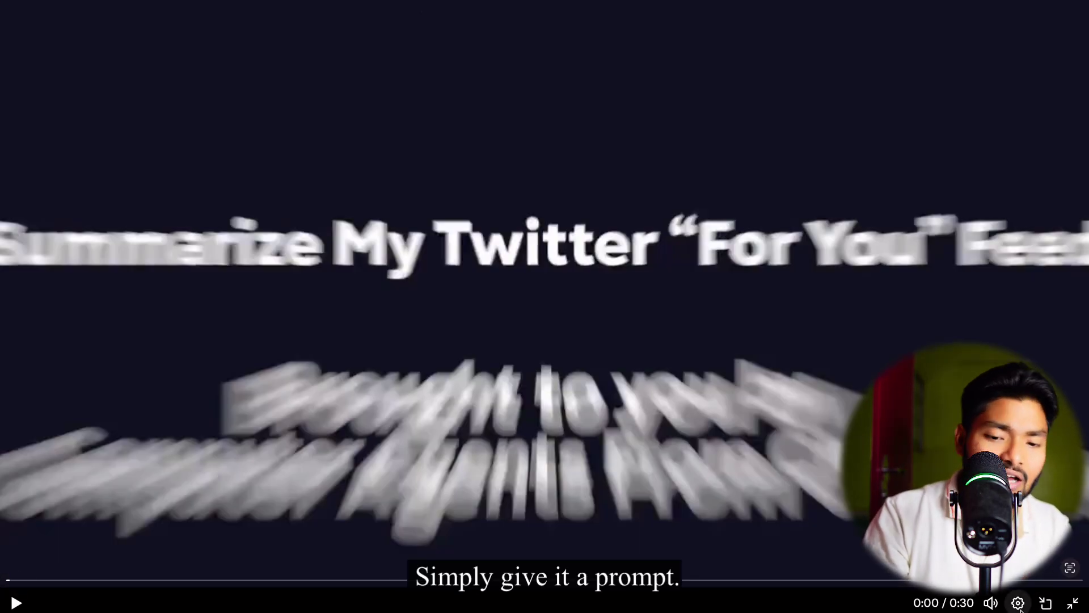
click(908, 530)
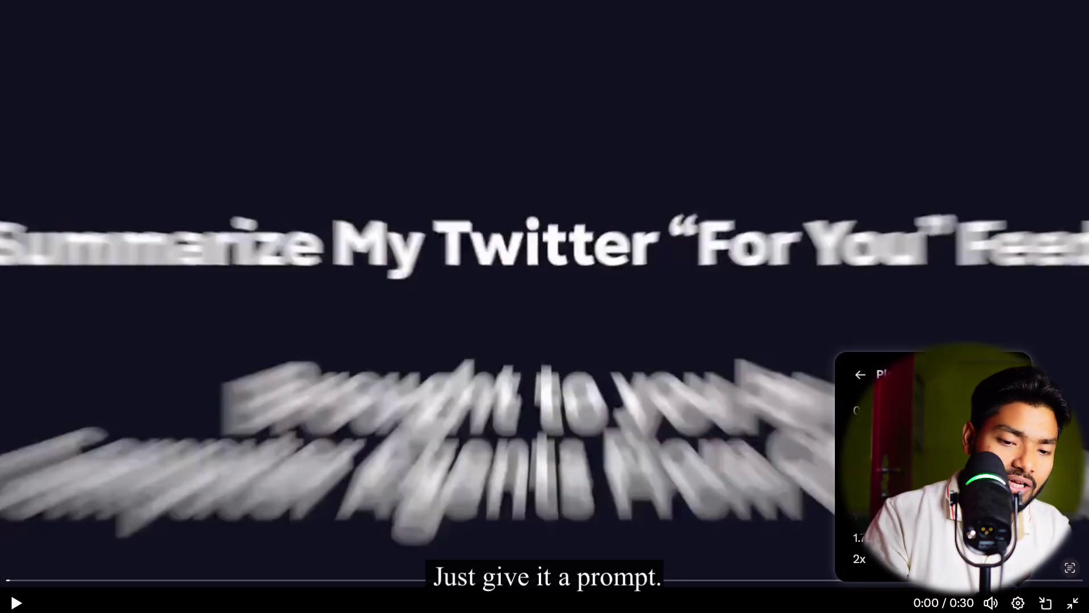
click(907, 431)
click(539, 405)
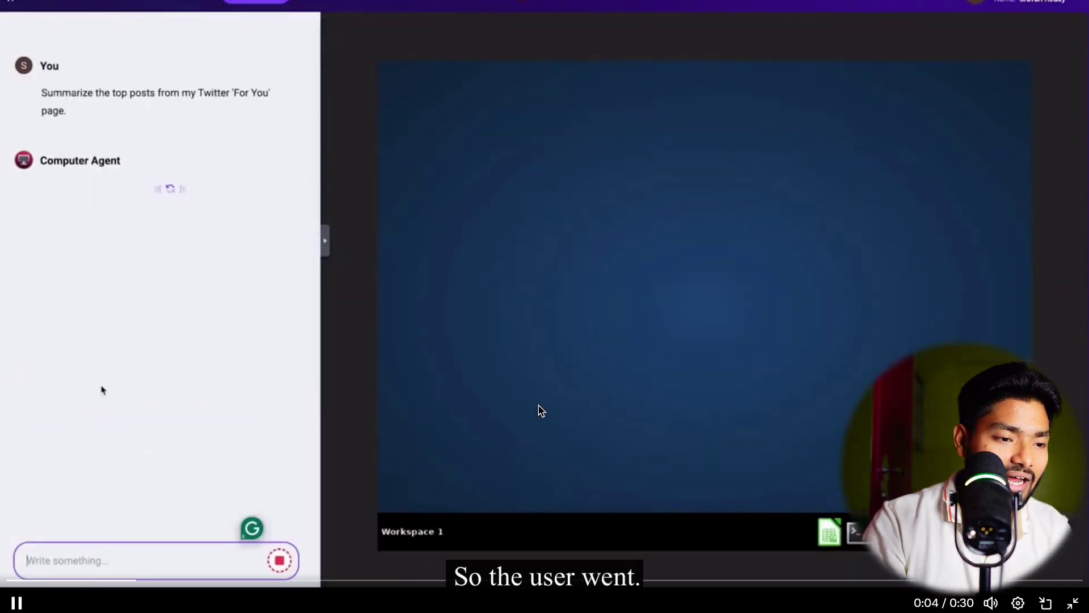
click(537, 412)
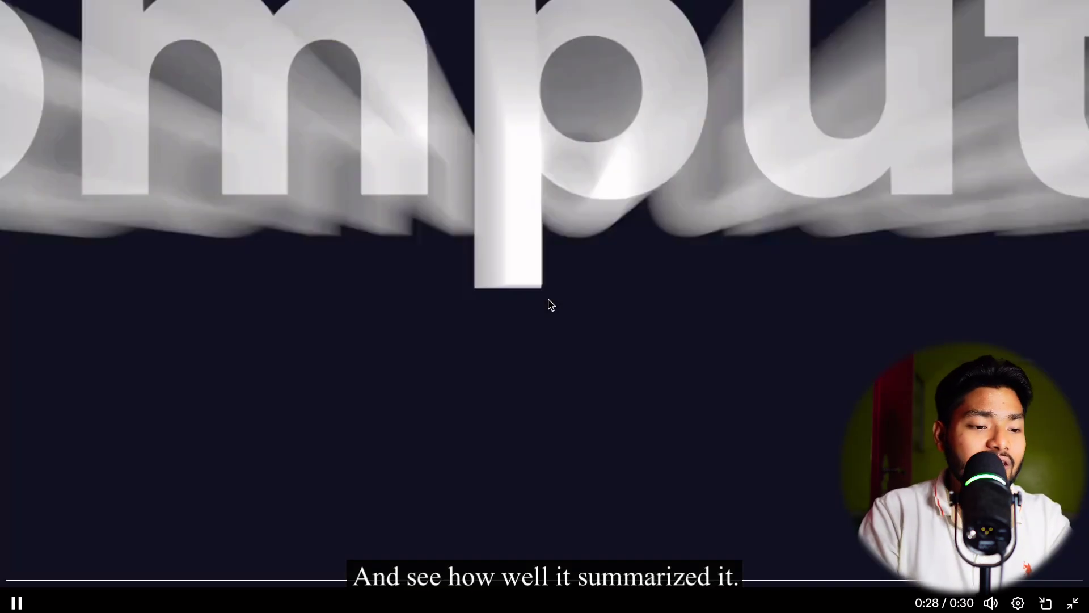
key(Escape)
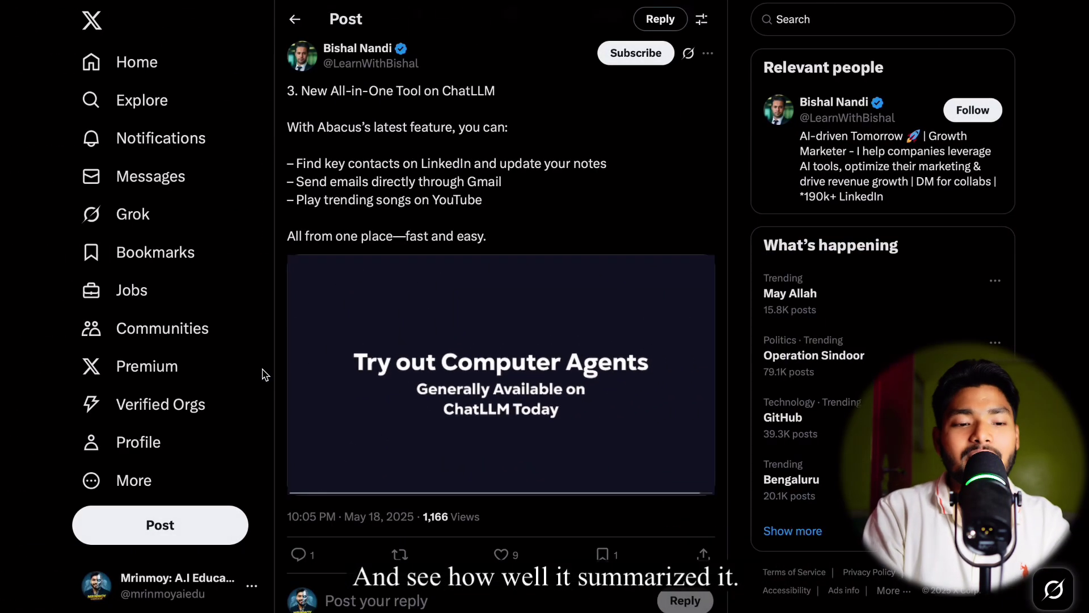
Move on to the 'Do Smarter Research with ChatLLM' post and examine its text and video
click(386, 389)
scroll(386, 389, down, 6)
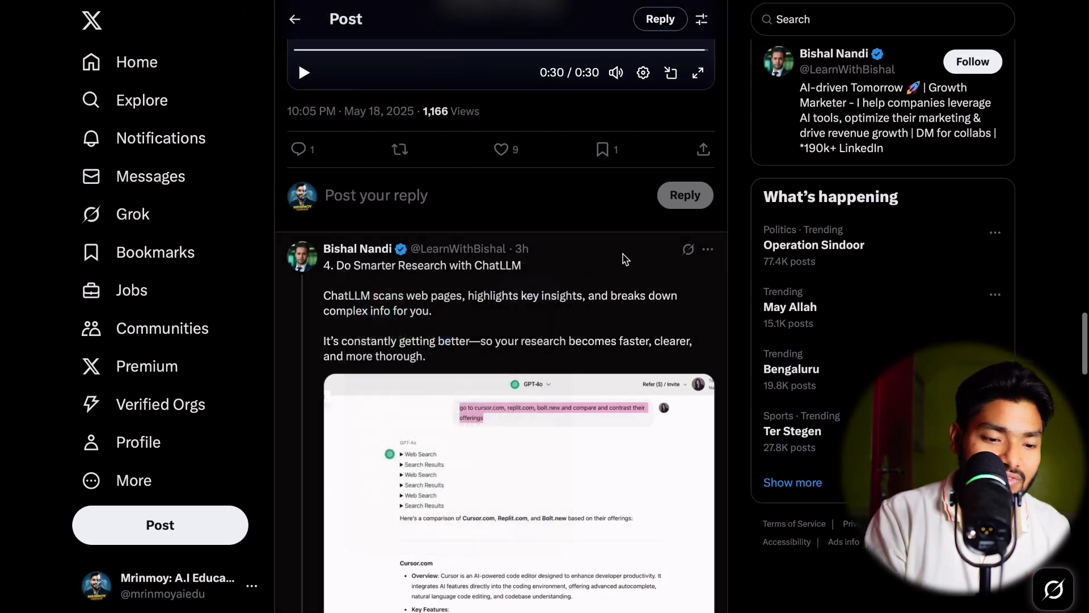
scroll(656, 269, down, 4)
scroll(503, 177, up, 1)
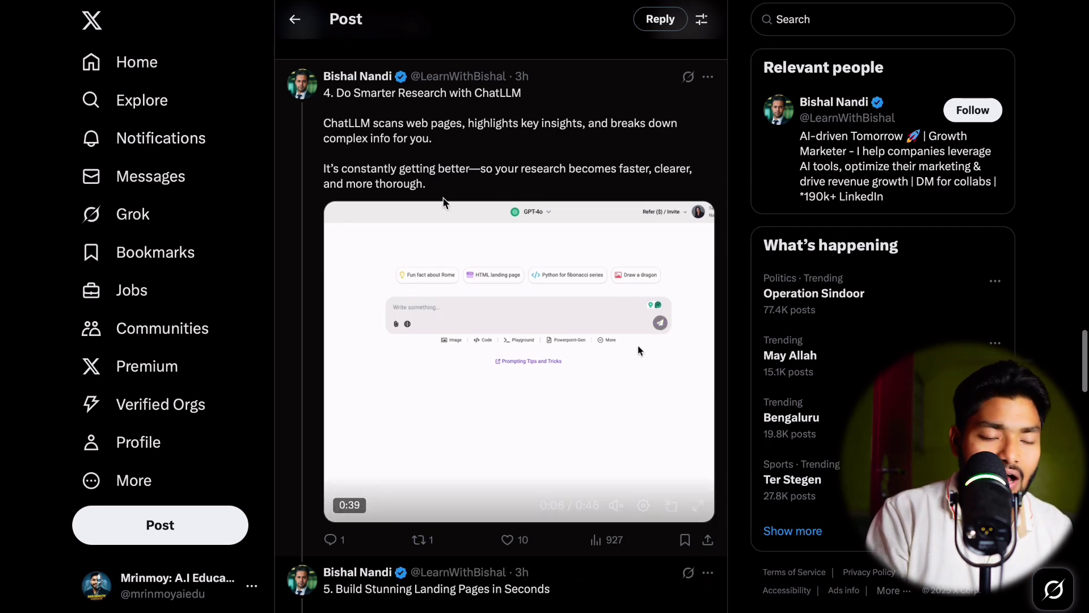
Open the 'Build Stunning Landing Pages in Seconds' post and watch its demo in full screen through the finished landing page preview
scroll(520, 326, down, 7)
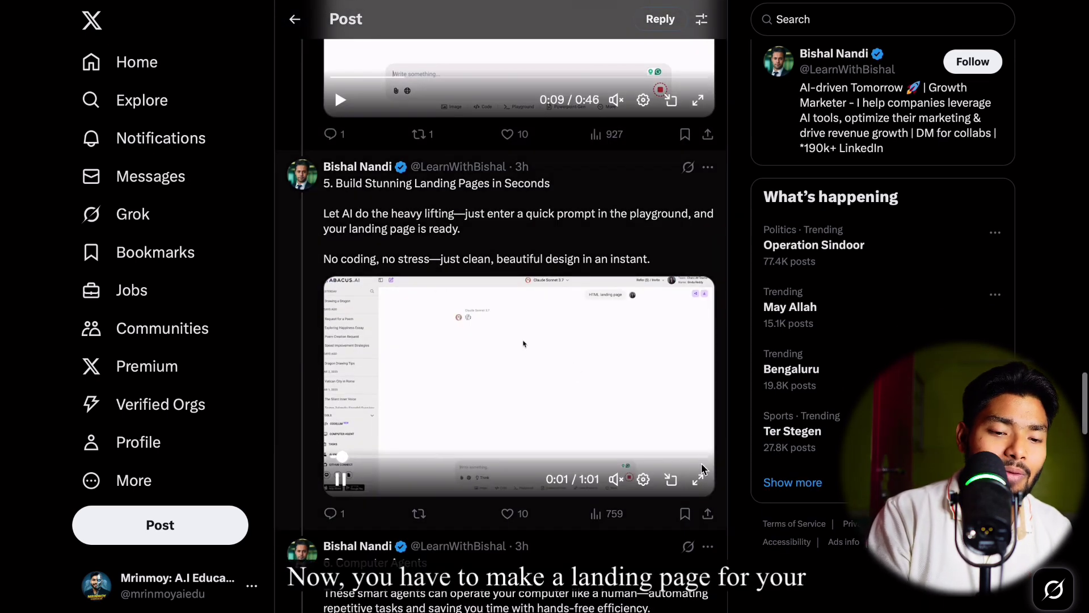
click(695, 482)
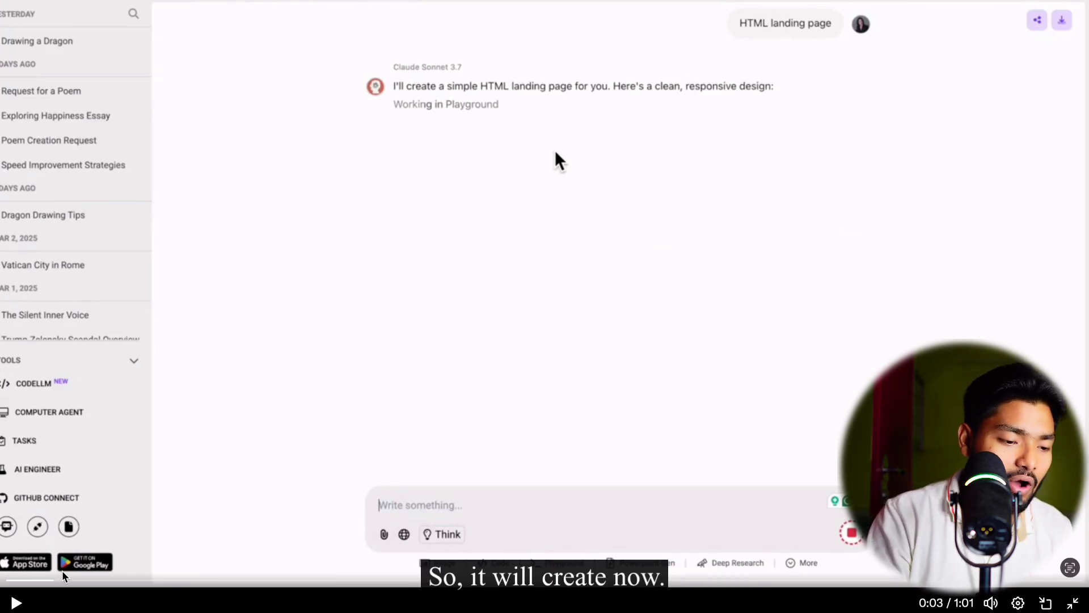
click(16, 602)
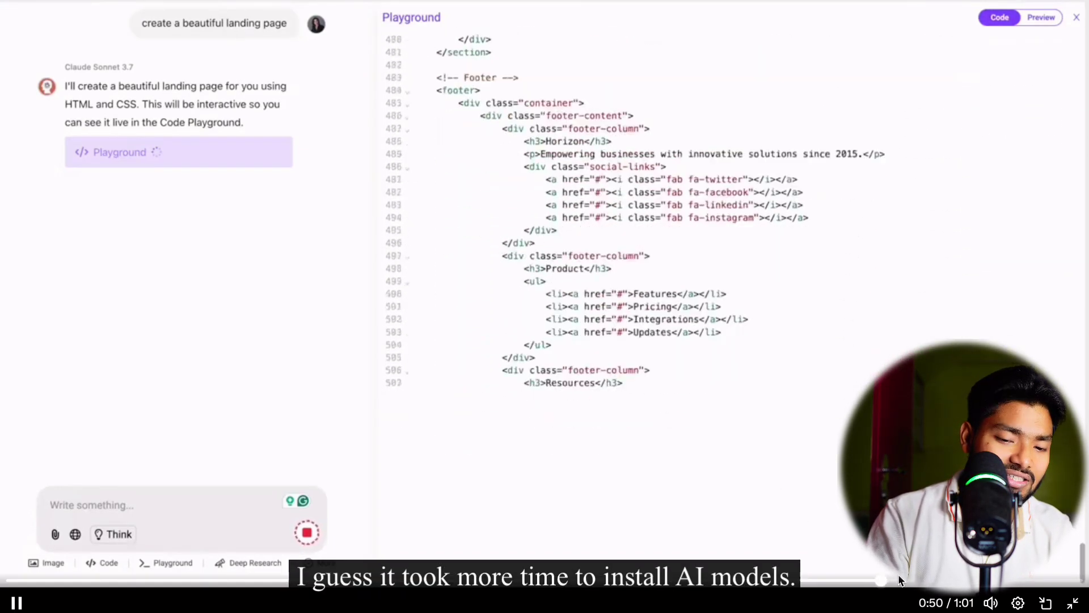
click(1042, 19)
scroll(690, 243, down, 10)
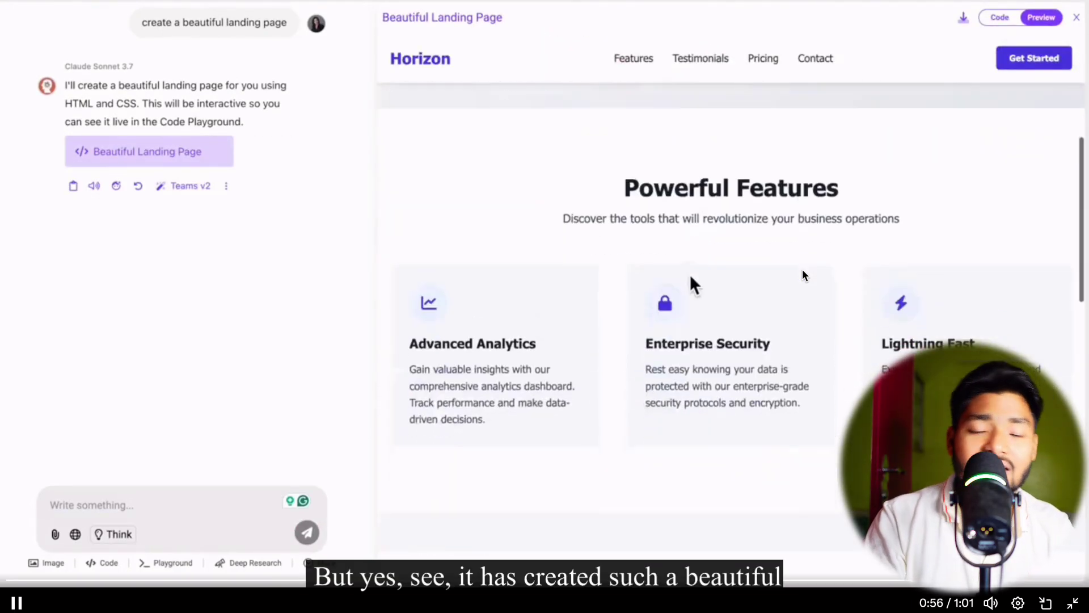
scroll(689, 279, down, 5)
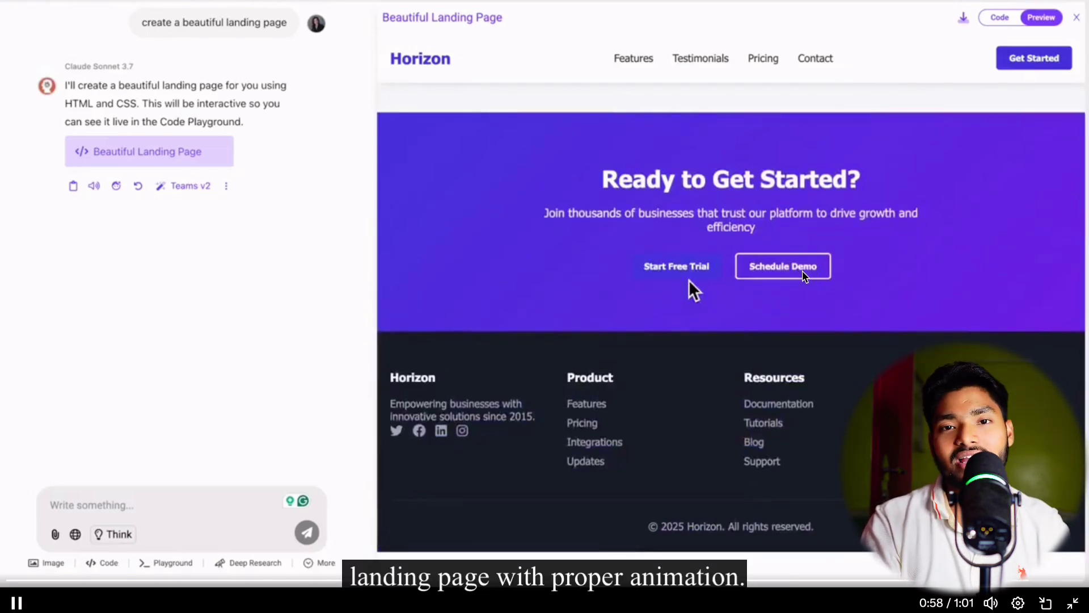
scroll(689, 280, up, 4)
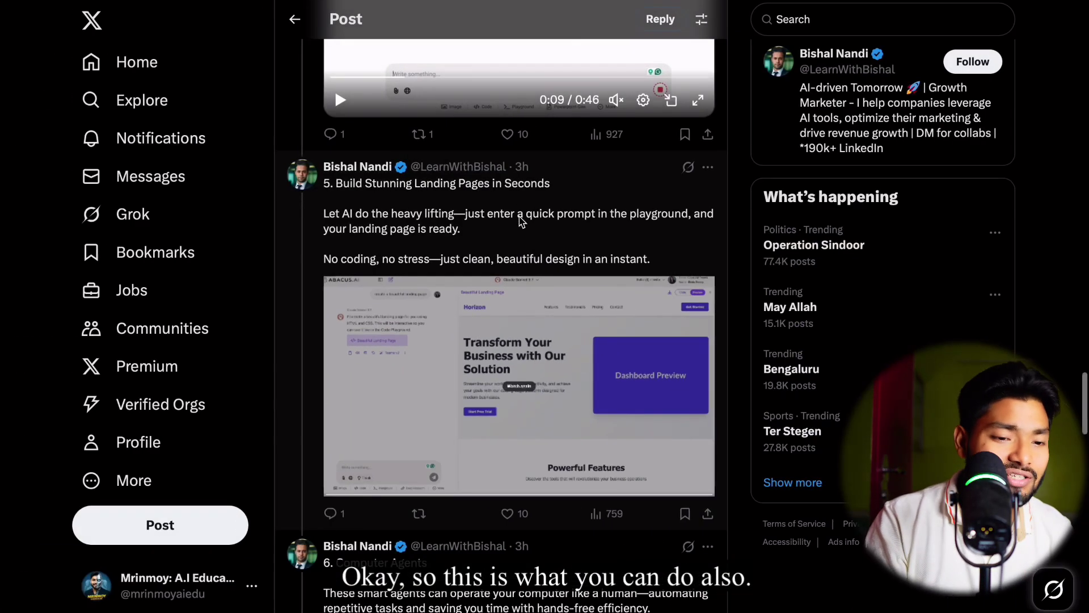
Switch to the Hostinger Horizons pricing page and choose the Hobbyist plan with 250 messages per month, bringing up its cart
scroll(589, 273, down, 5)
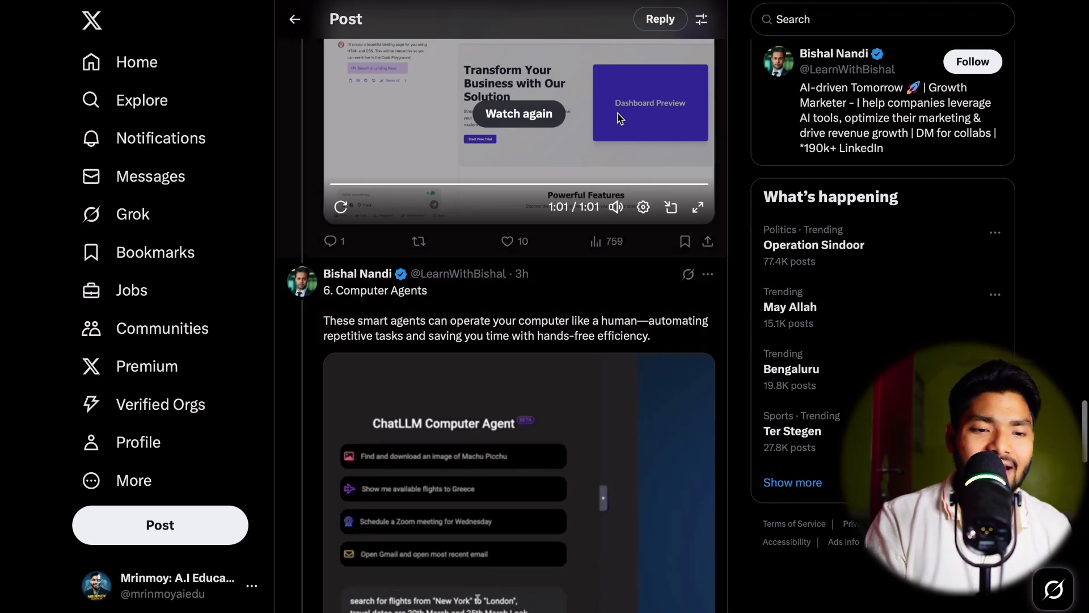
scroll(618, 118, up, 4)
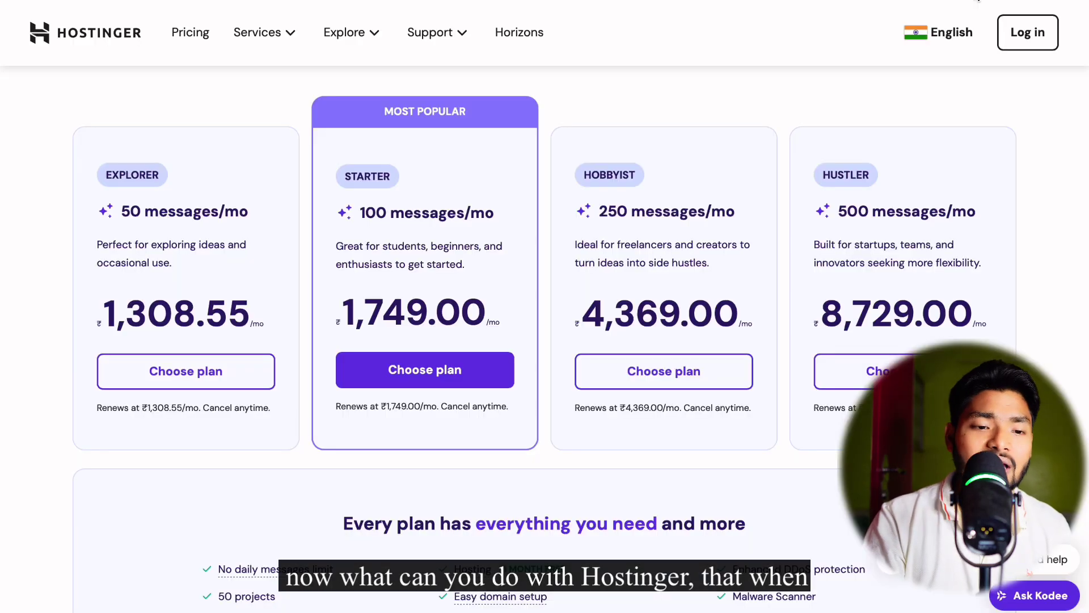
click(676, 374)
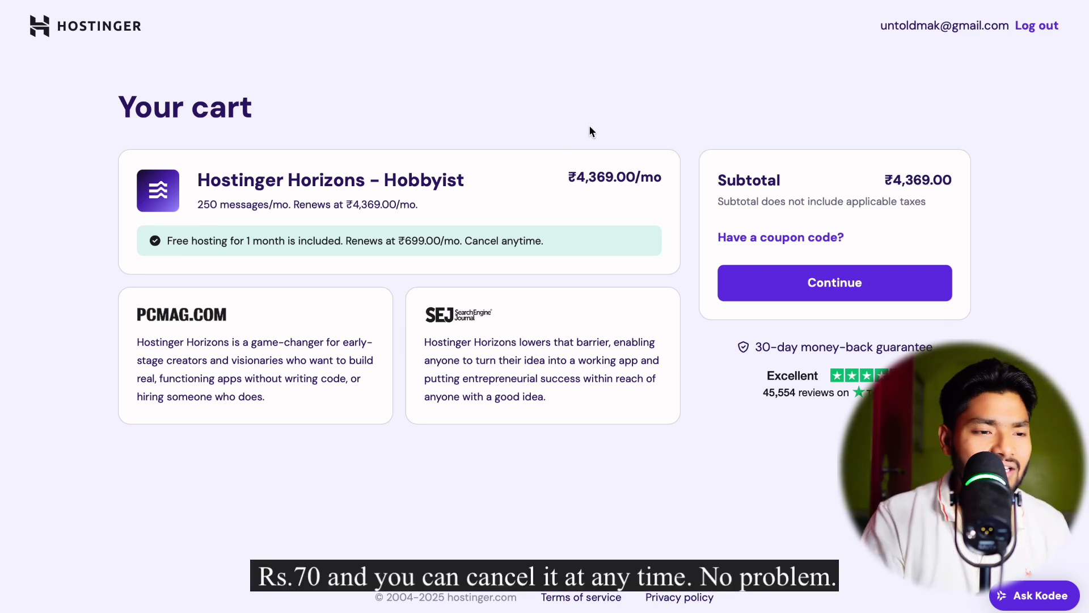
Return to the X thread and watch the sixth post's Computer Agents demo in full screen from the start through the flight-details email
click(780, 1)
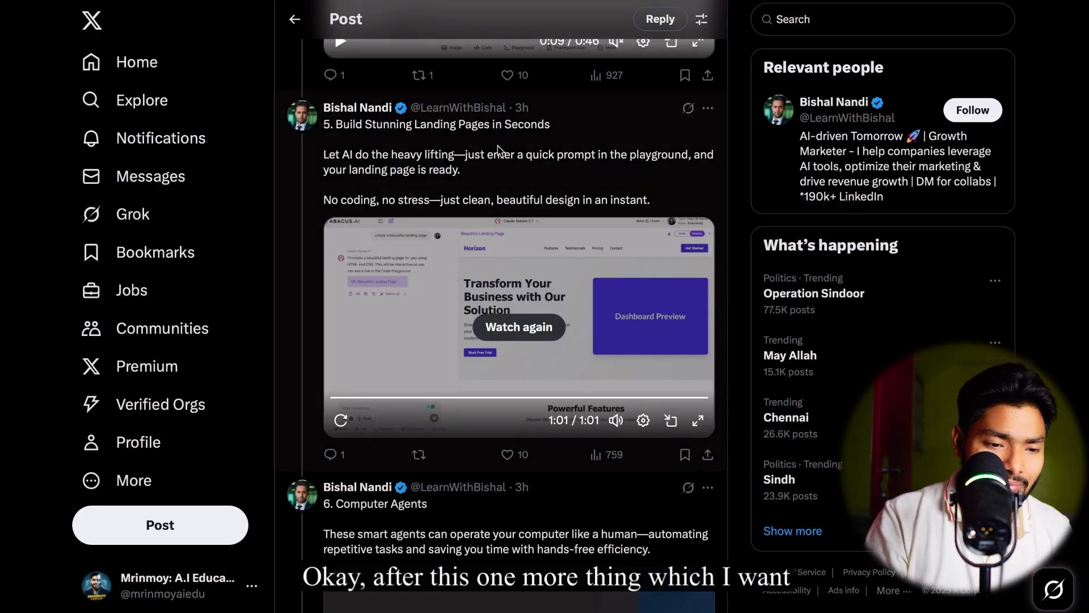
scroll(498, 149, down, 7)
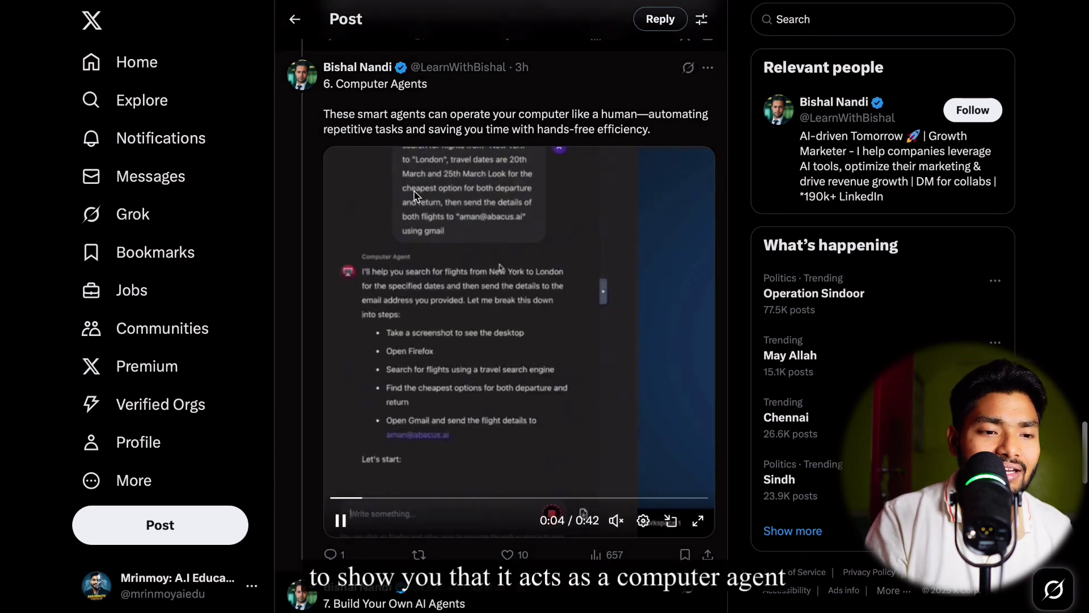
click(698, 521)
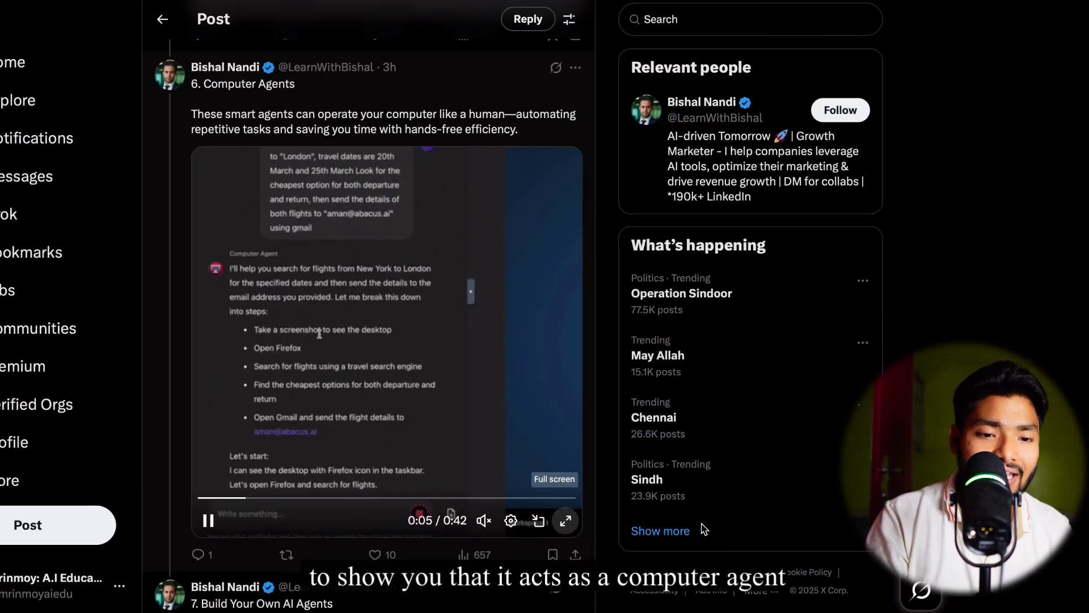
click(17, 579)
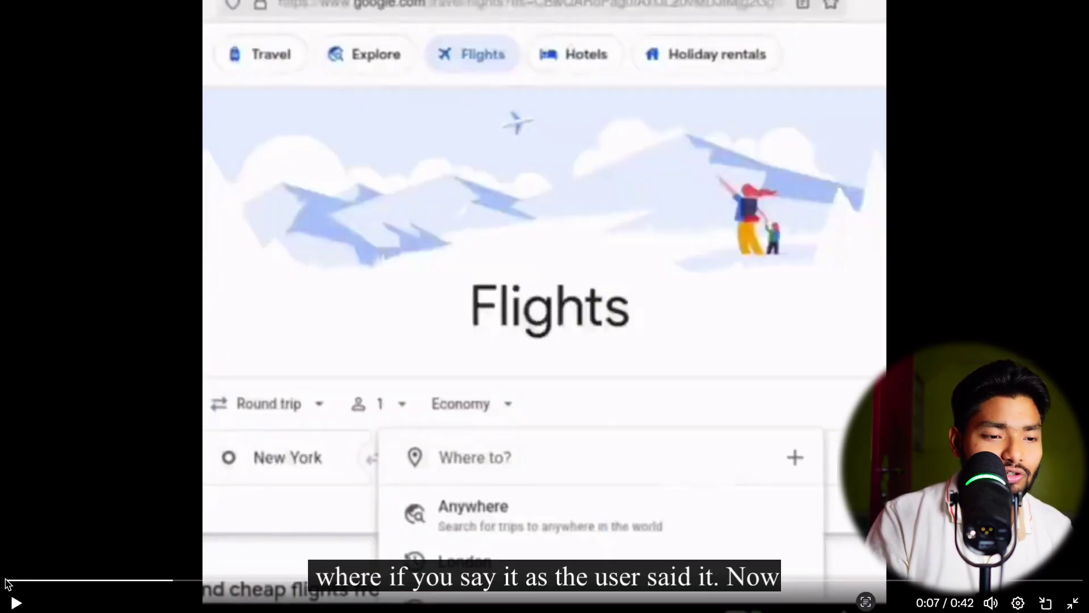
click(10, 580)
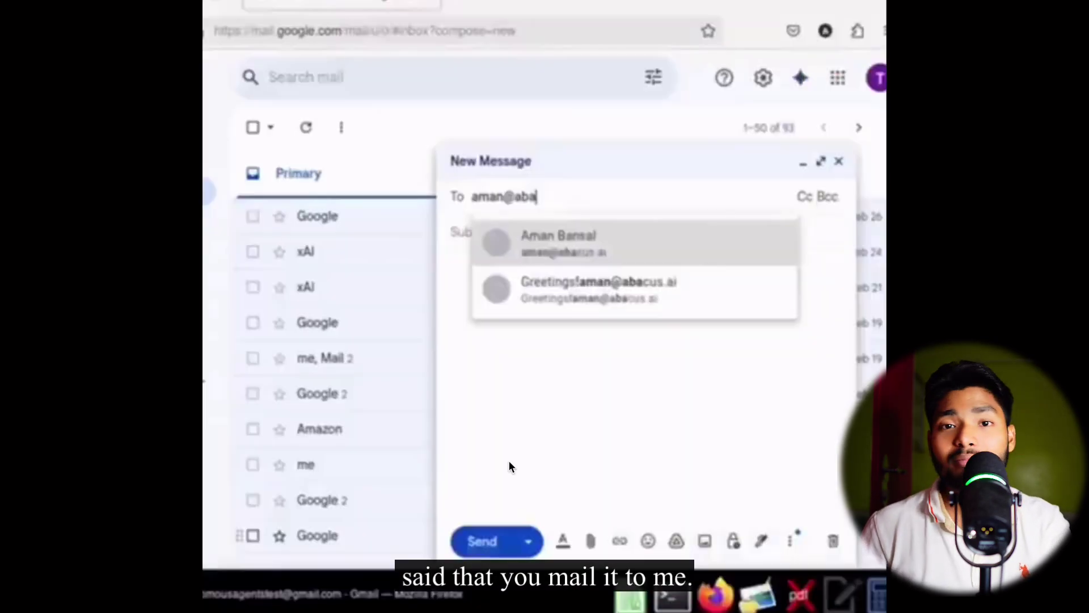
text(cus.ai)
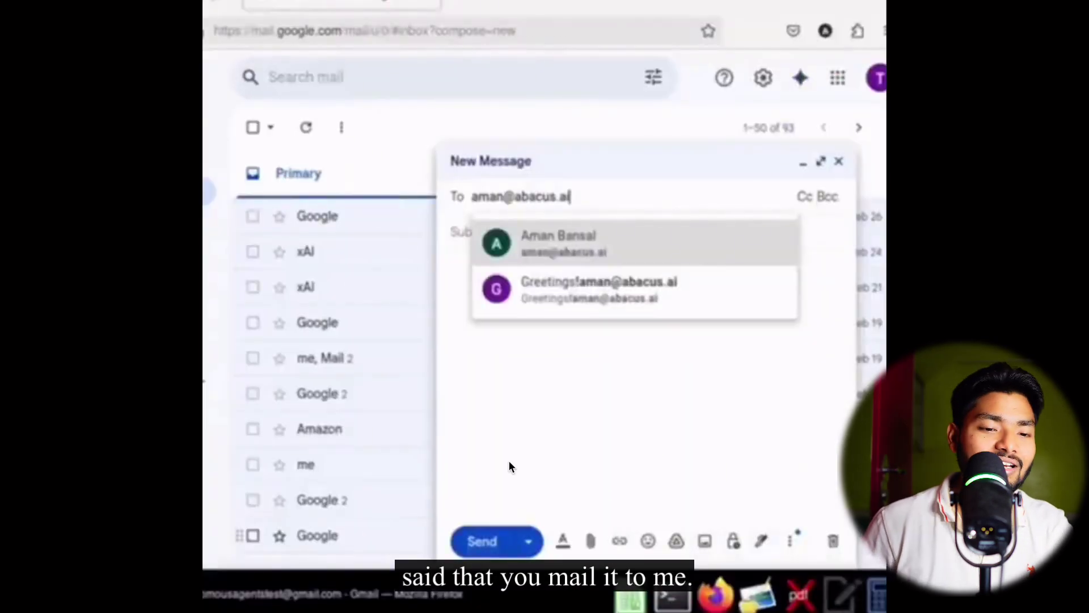
key(Tab)
text(Flight Details: New York to London (March 20-25, 2025))
key(Tab)
text(Hello,I've found the cheapest flight options for your trip from New York to Lon)
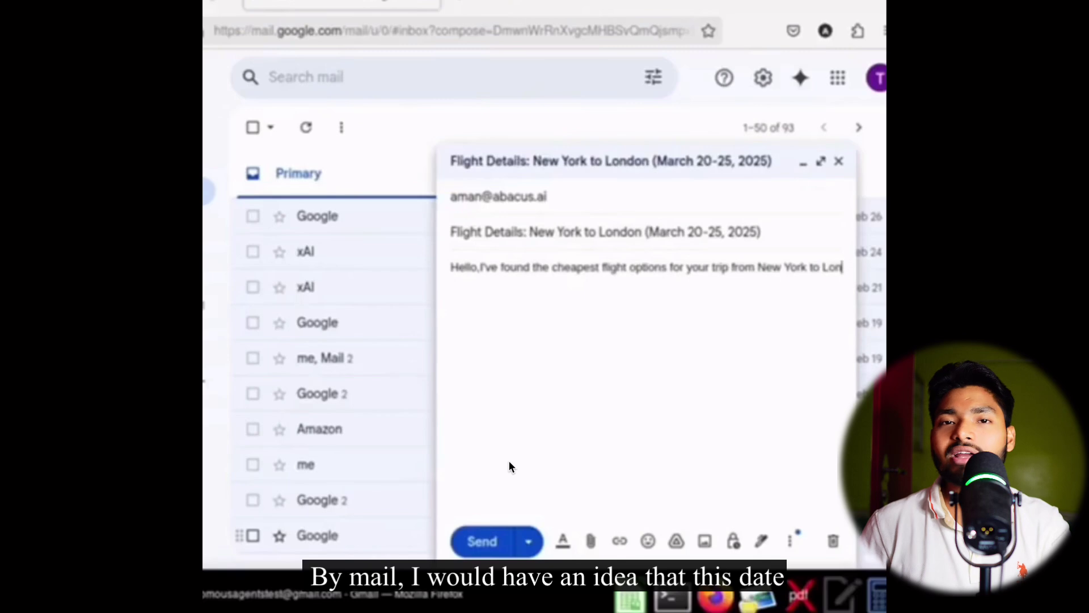
text(don from March 20-25, 2025:OUTBOUND FLIGHT (March 20, 2025):- Airline: American Airlines- Flight: New York to London- Departure: 11:30 AM (New York)-)
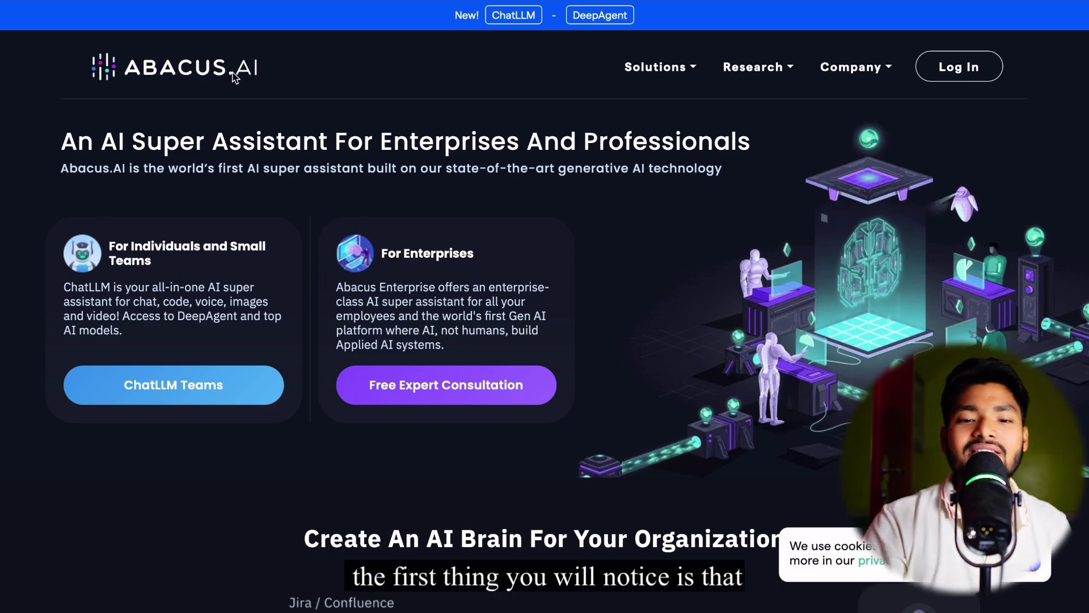
Look through the Abacus.AI home page, including its company links and the sections down to the footer
click(853, 67)
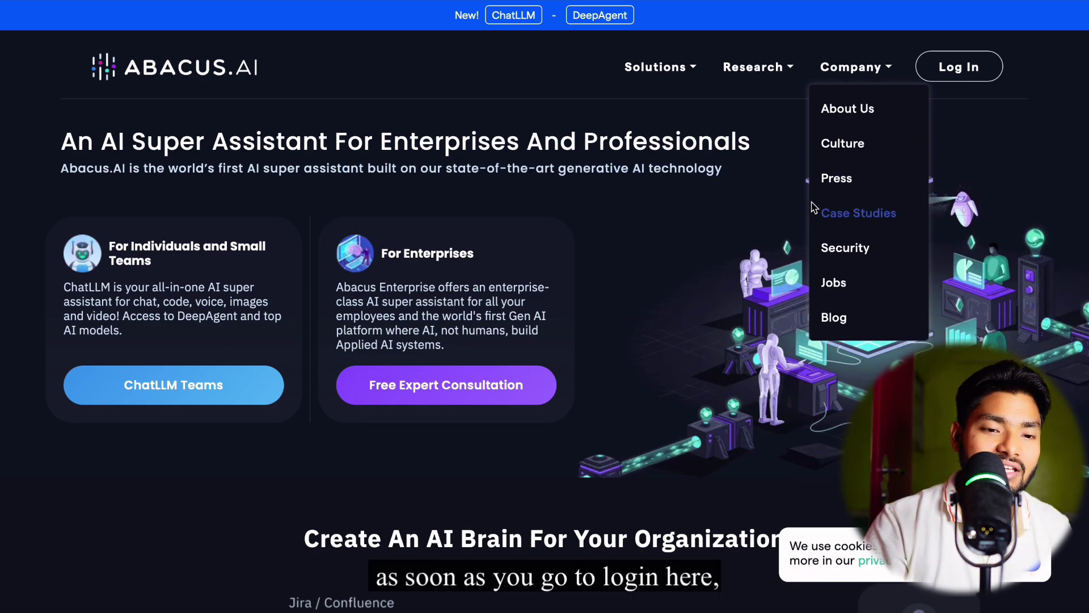
scroll(497, 400, down, 2)
scroll(497, 400, down, 20)
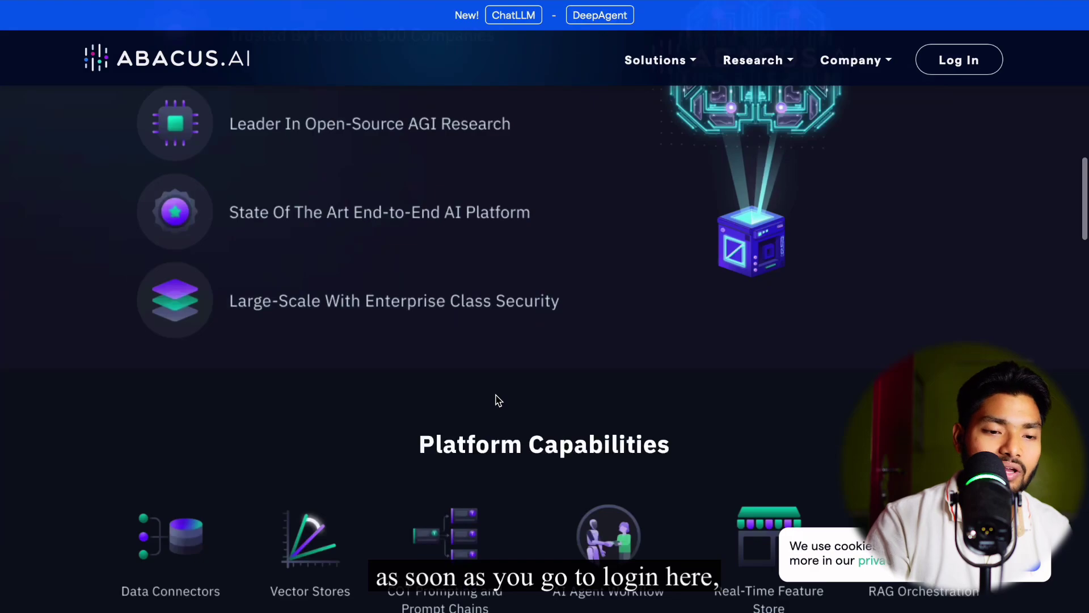
scroll(497, 400, down, 10)
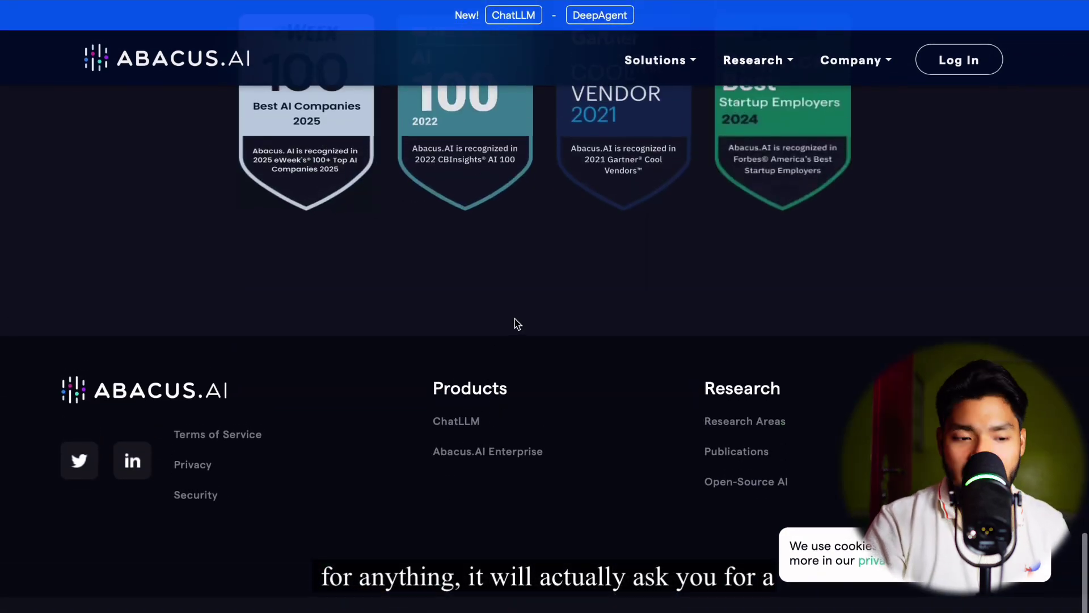
scroll(516, 324, up, 15)
scroll(516, 323, up, 5)
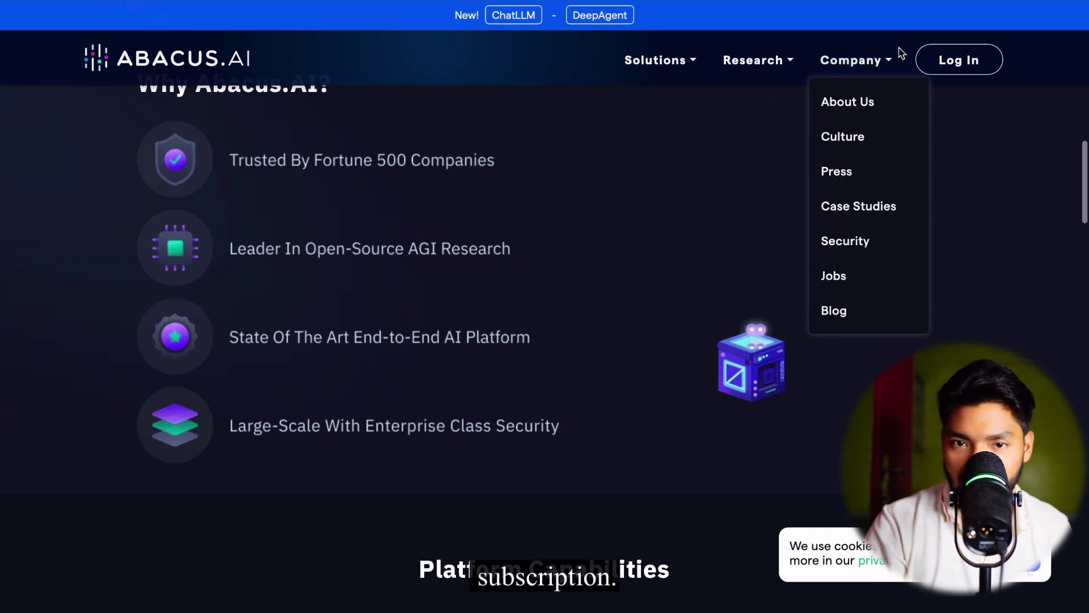
Open the Abacus.AI login page and sign in with Google using the first listed account
click(946, 64)
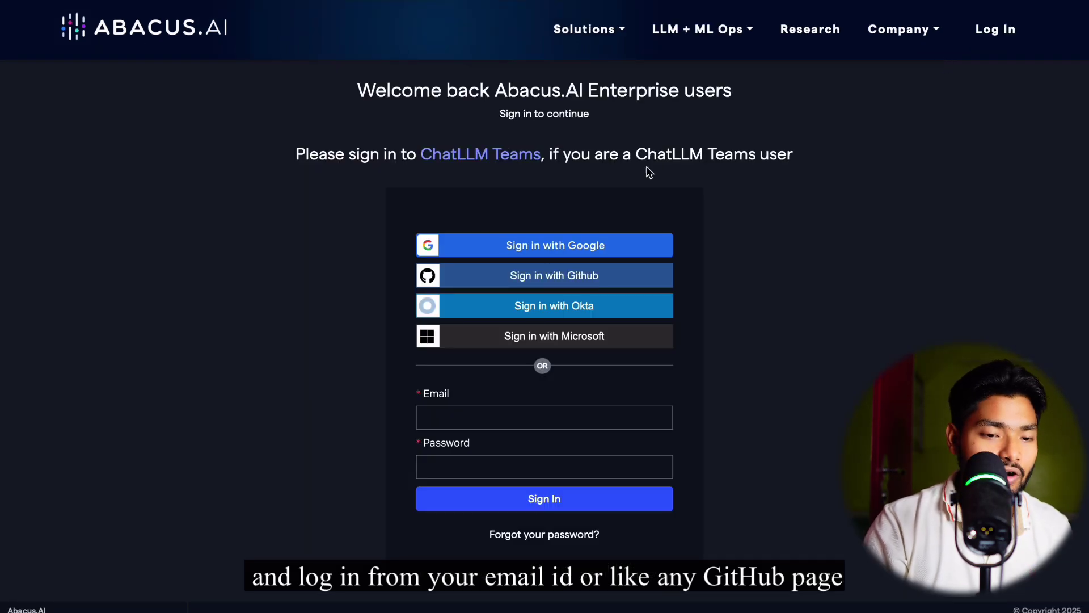
click(602, 243)
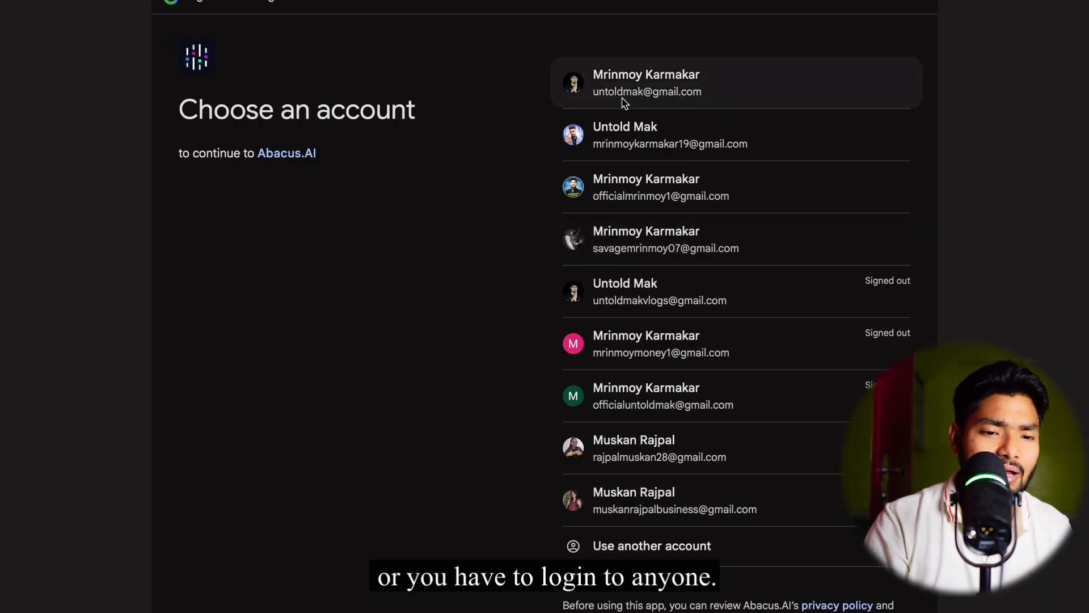
click(657, 100)
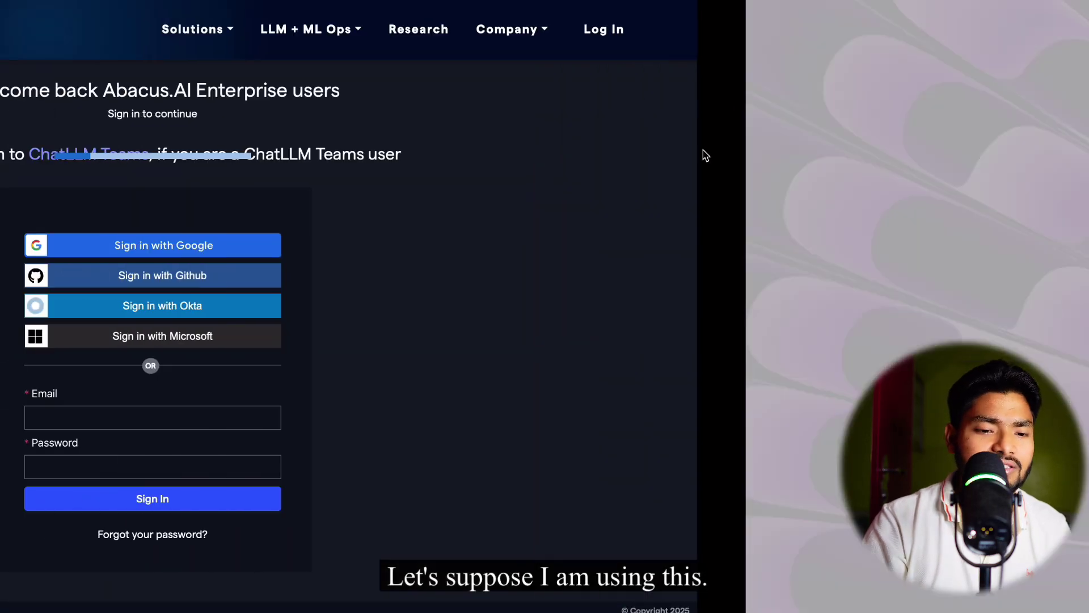